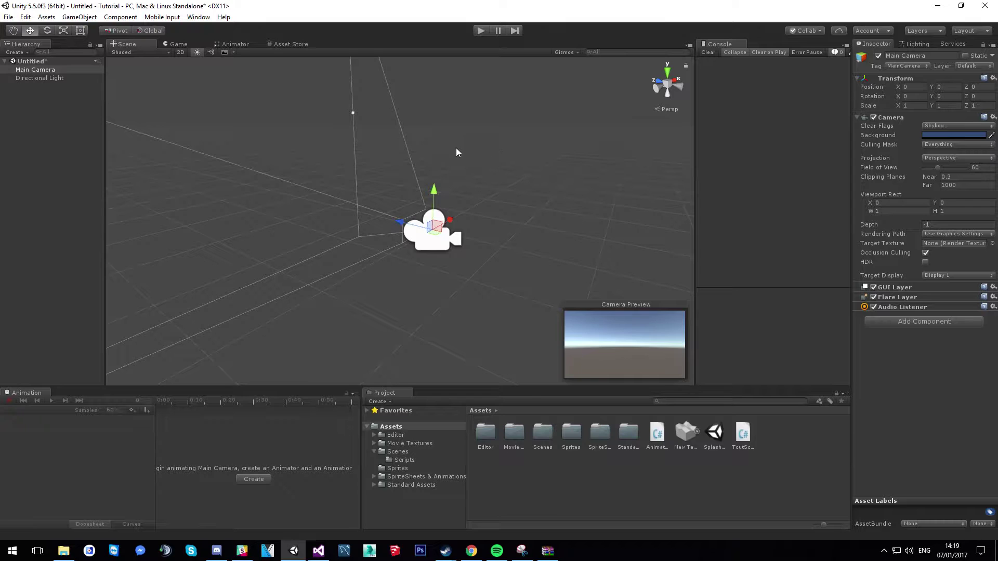
Inspect the Animation and Valve logo from Dota 2 clips in the Movie Textures folder.
{"action": "left_click_drag", "start_coordinate": [427, 214], "coordinate": [385, 205], "text": "alt"}
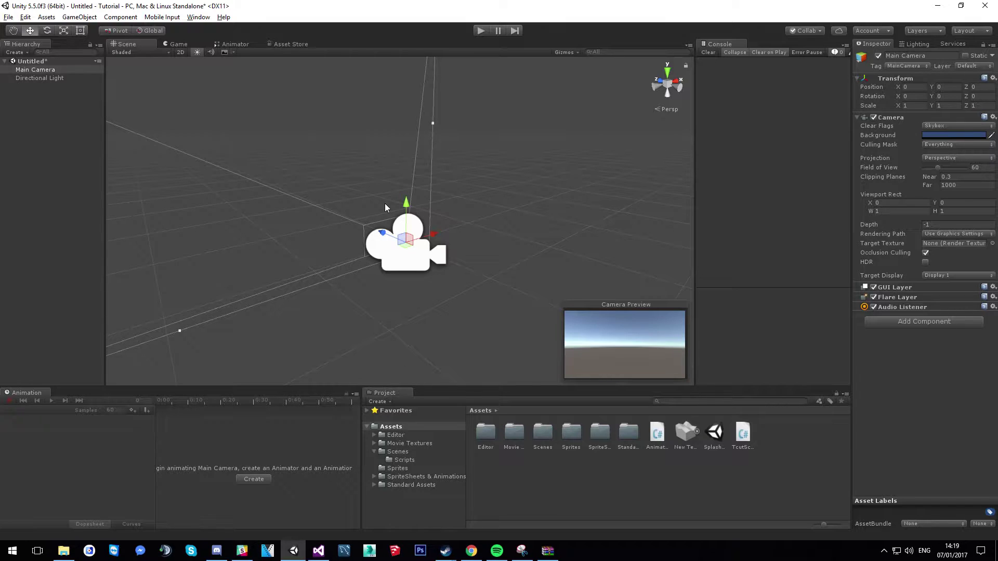
{"action": "left_click", "coordinate": [409, 444]}
{"action": "left_click", "coordinate": [503, 439]}
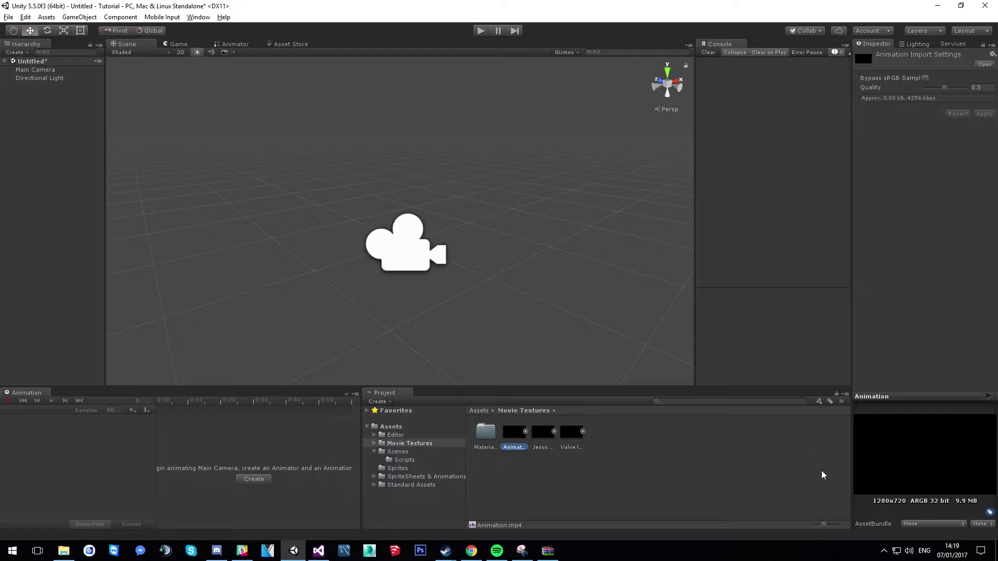
{"action": "left_click", "coordinate": [571, 433]}
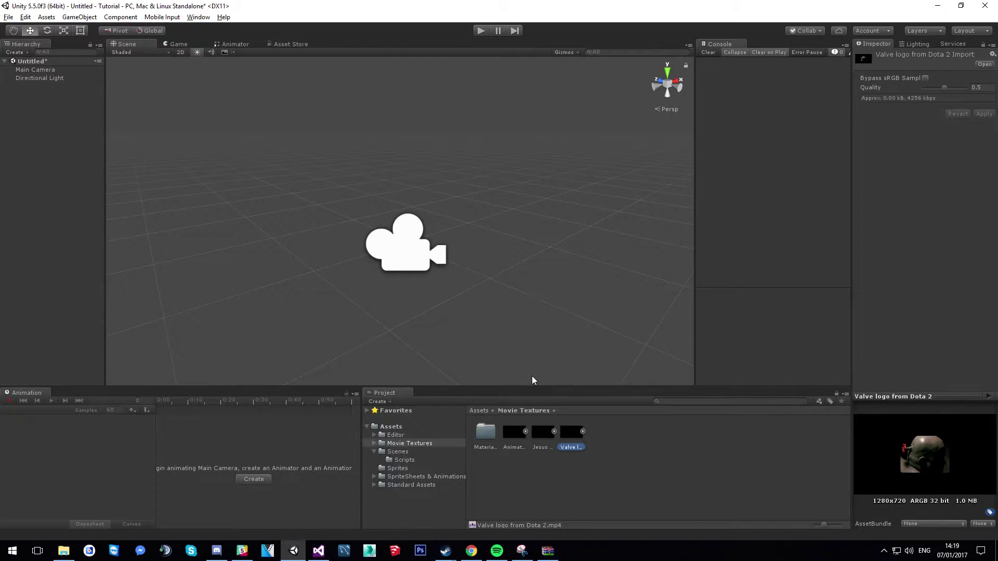
Examine the MoviePlayer script in the Scripts folder.
{"action": "left_click", "coordinate": [51, 70]}
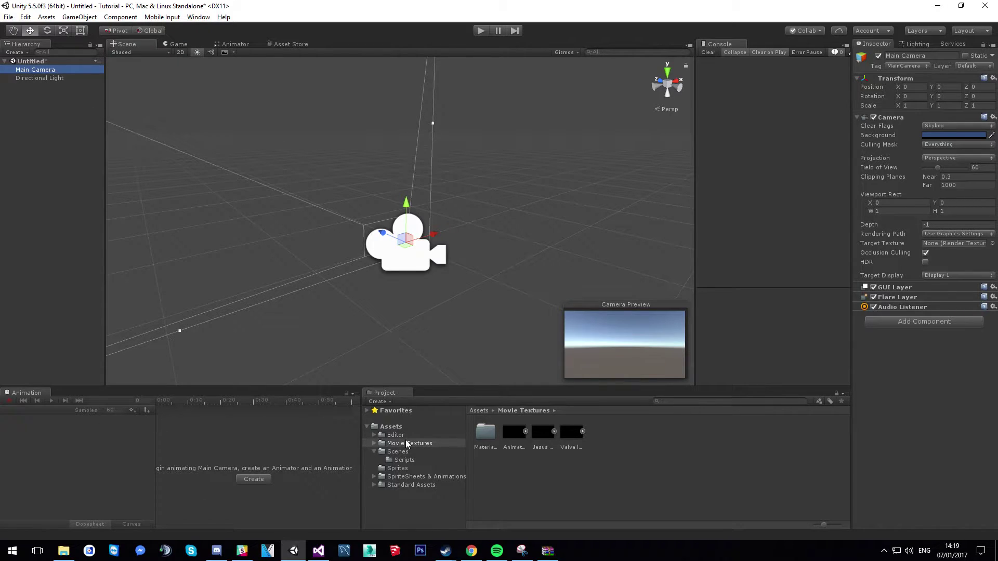
{"action": "left_click", "coordinate": [415, 461]}
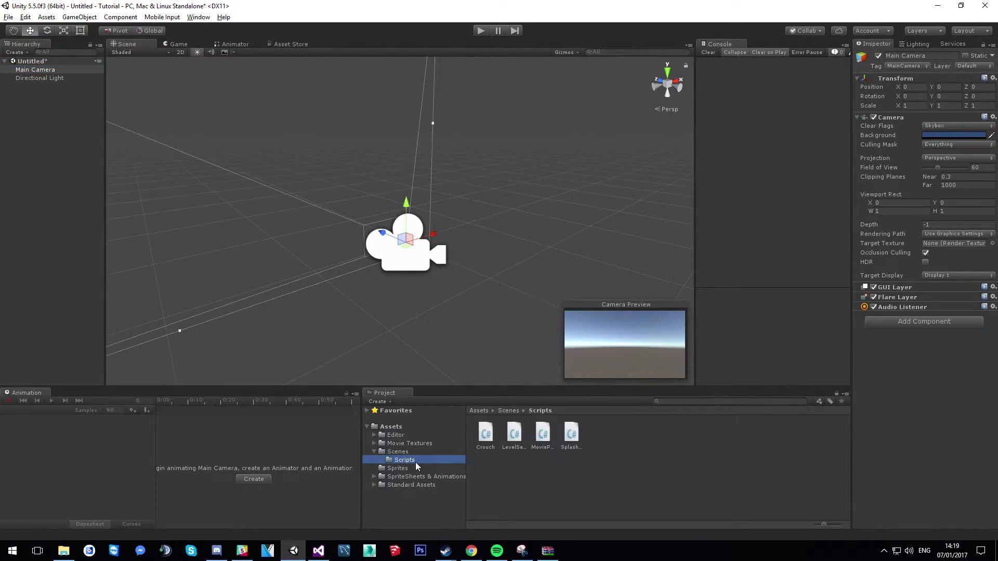
{"action": "left_click", "coordinate": [542, 447]}
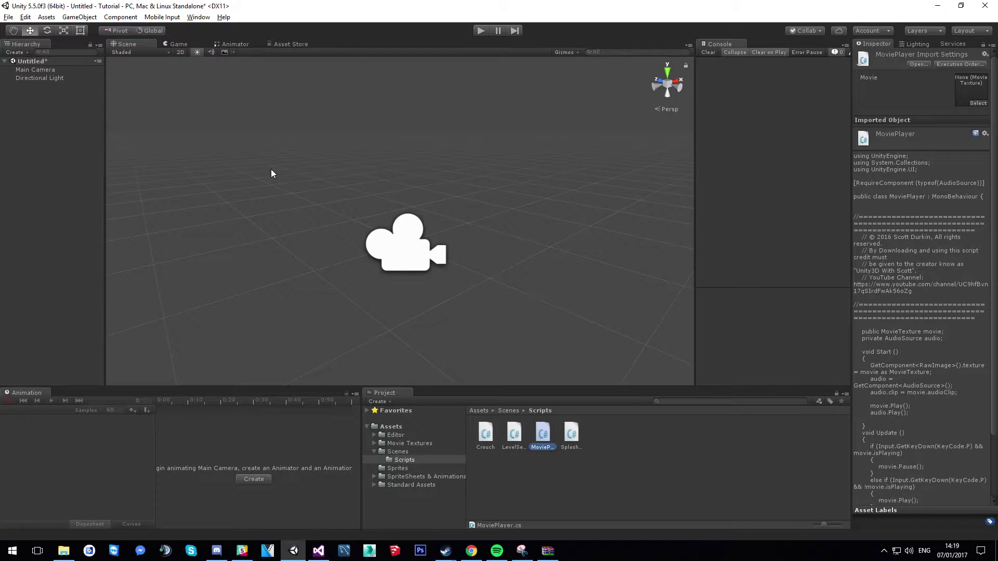
{"action": "left_click_drag", "start_coordinate": [272, 171], "coordinate": [311, 184], "text": "alt"}
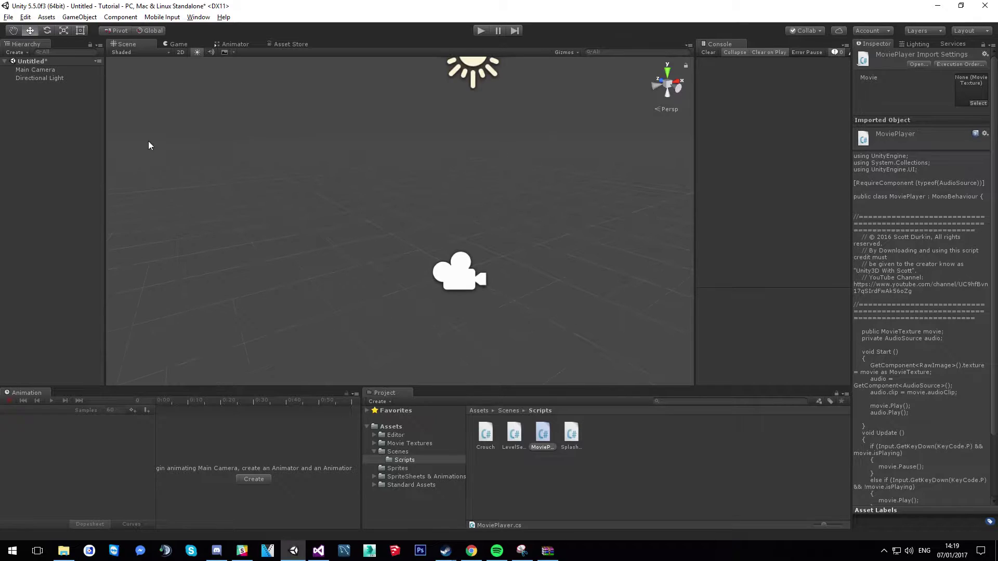
{"action": "left_click", "coordinate": [35, 123]}
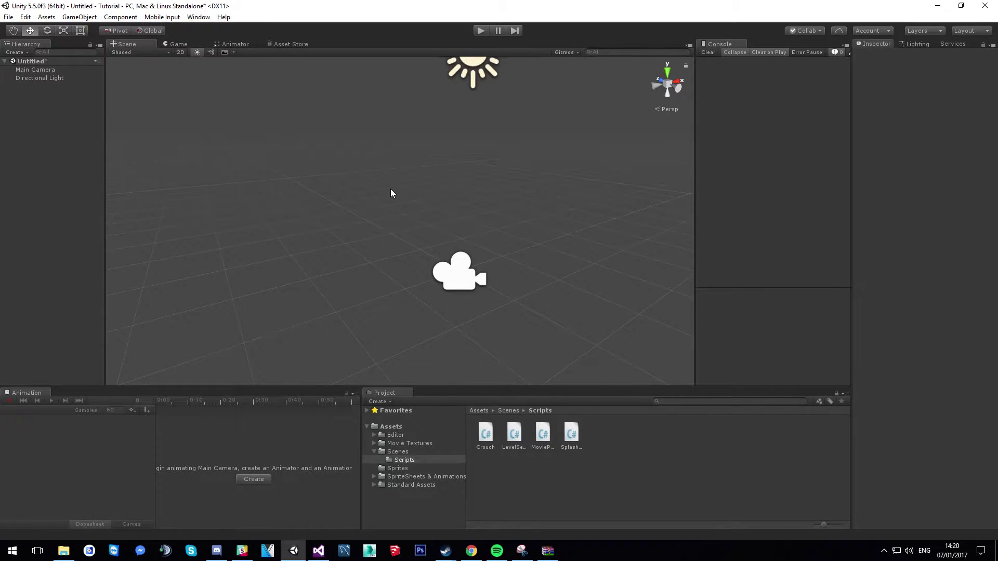
Add a 3D cube to the scene.
{"action": "left_click_drag", "start_coordinate": [363, 426], "coordinate": [405, 426]}
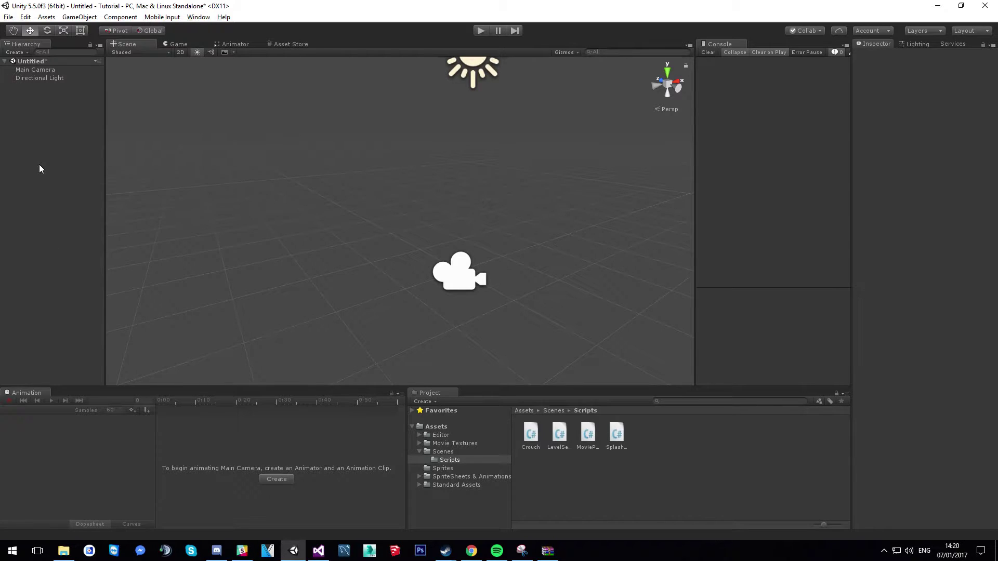
{"action": "right_click", "coordinate": [52, 125]}
{"action": "mouse_move", "coordinate": [86, 222]}
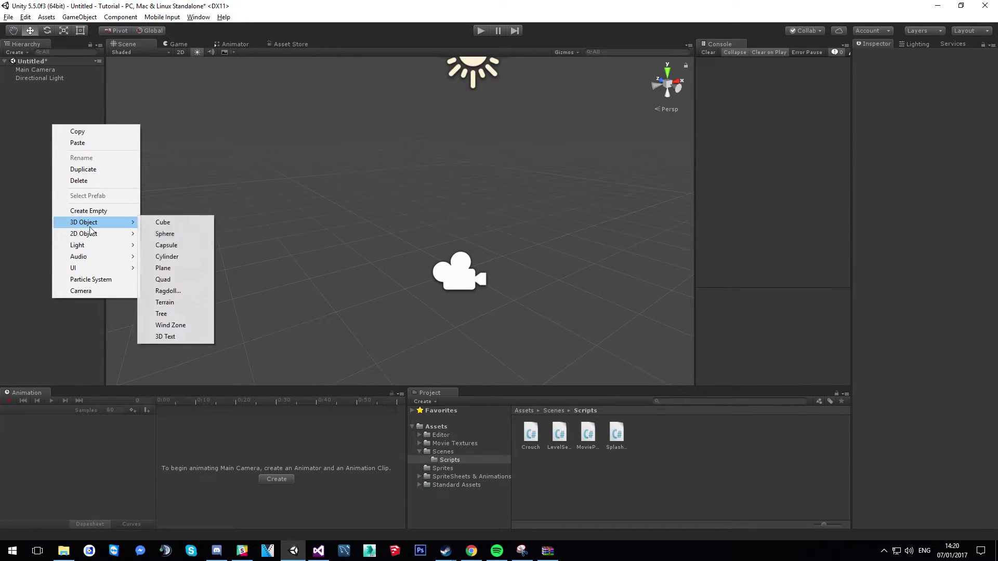
{"action": "left_click", "coordinate": [156, 222]}
{"action": "scroll", "coordinate": [426, 237], "scroll_direction": "down", "scroll_amount": 5}
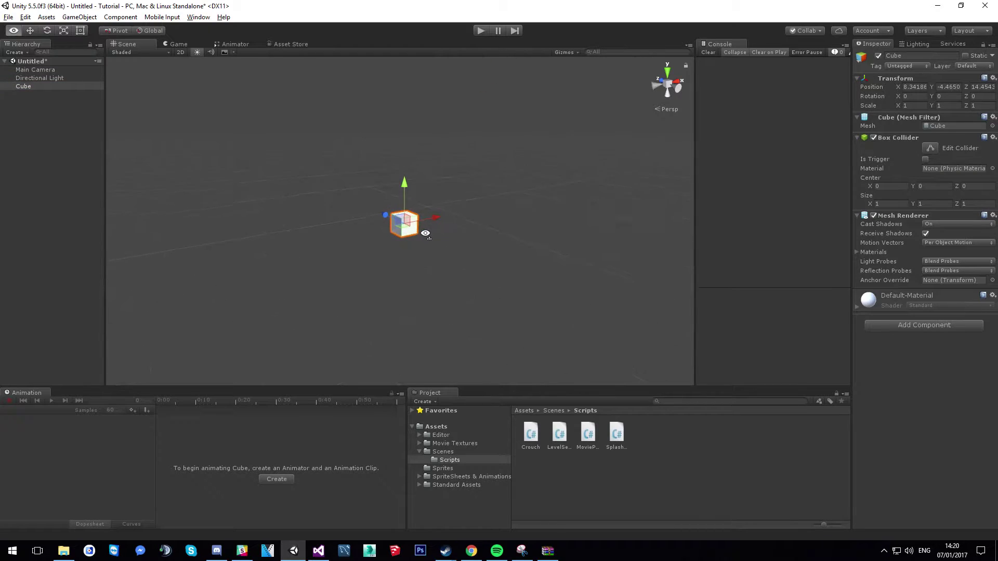
Set the cube's position to 0, 0, 0.
{"action": "left_click", "coordinate": [909, 88]}
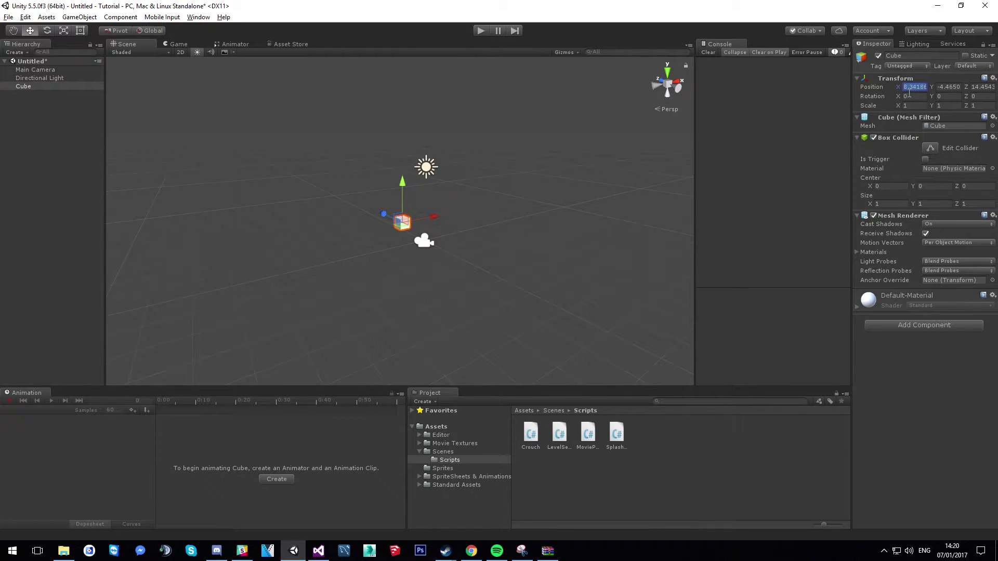
{"action": "type", "text": "0"}
{"action": "key", "text": "Tab"}
{"action": "type", "text": "0"}
{"action": "key", "text": "Tab"}
{"action": "type", "text": "0"}
{"action": "key", "text": "Tab"}
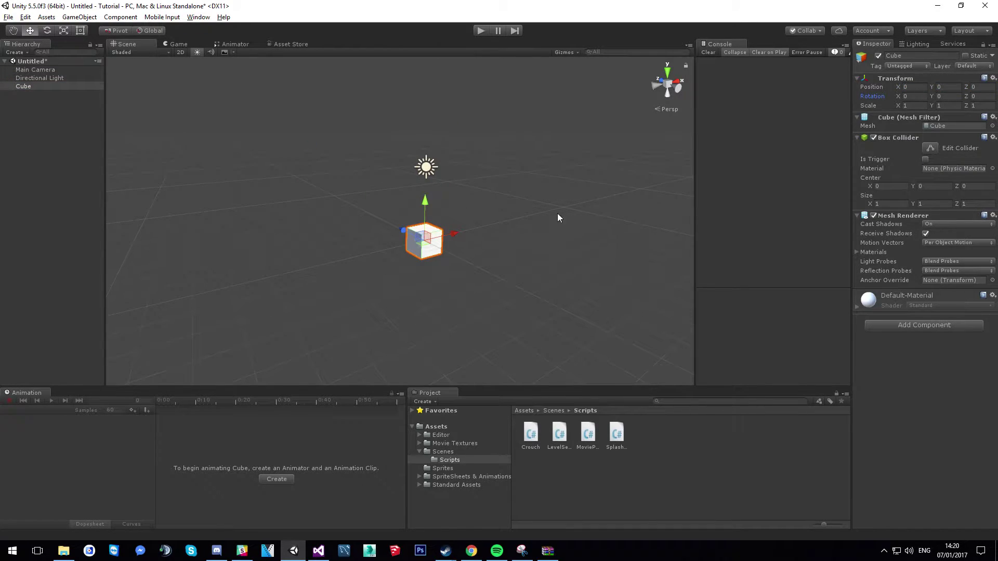
Move the cube to Z about 1.84 and scale it into a thin panel of about 2.36 × 1.3 × 0.06.
{"action": "key", "text": "f"}
{"action": "left_click_drag", "start_coordinate": [398, 230], "coordinate": [316, 207]}
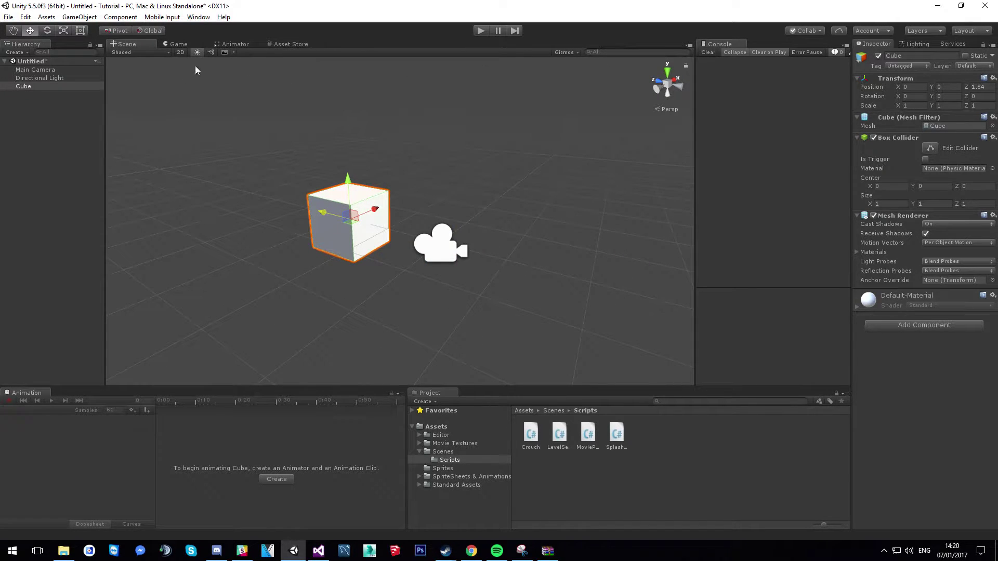
{"action": "left_click", "coordinate": [64, 30]}
{"action": "left_click_drag", "start_coordinate": [330, 215], "coordinate": [409, 201]}
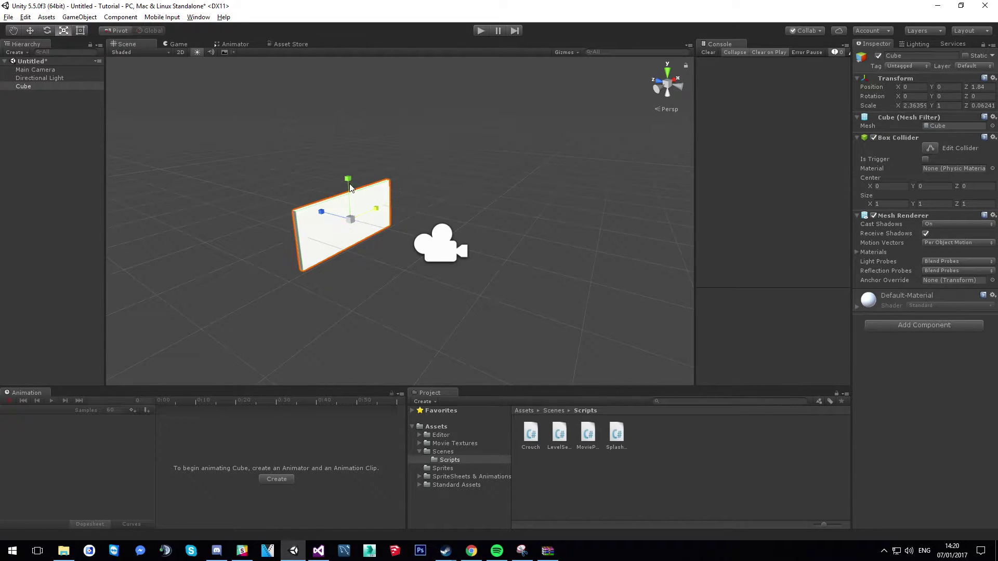
{"action": "left_click_drag", "start_coordinate": [348, 181], "coordinate": [348, 166]}
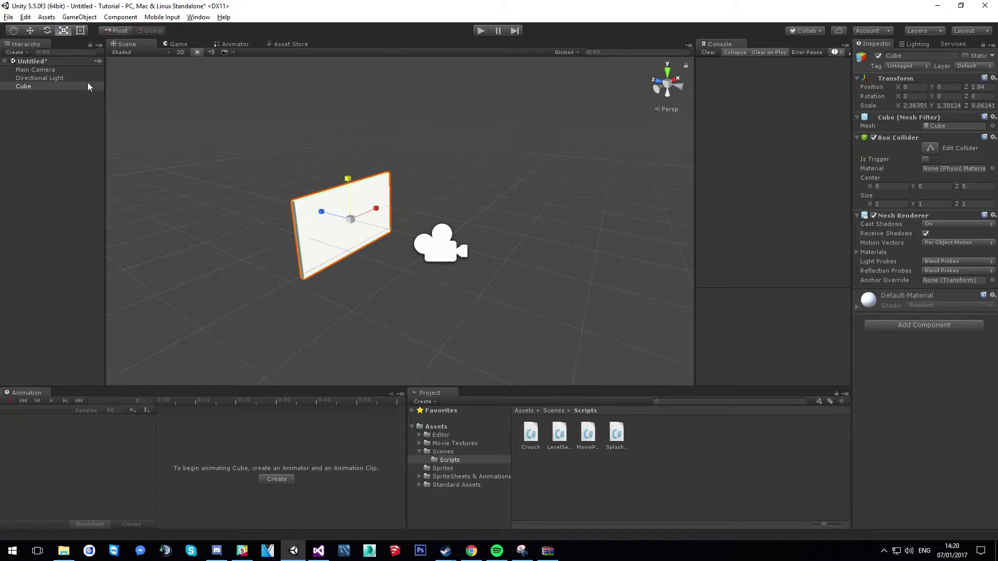
Adjust the panel's height to Y about 0.056, checking its framing in the Game view.
{"action": "left_click", "coordinate": [30, 30]}
{"action": "left_click_drag", "start_coordinate": [348, 179], "coordinate": [349, 159]}
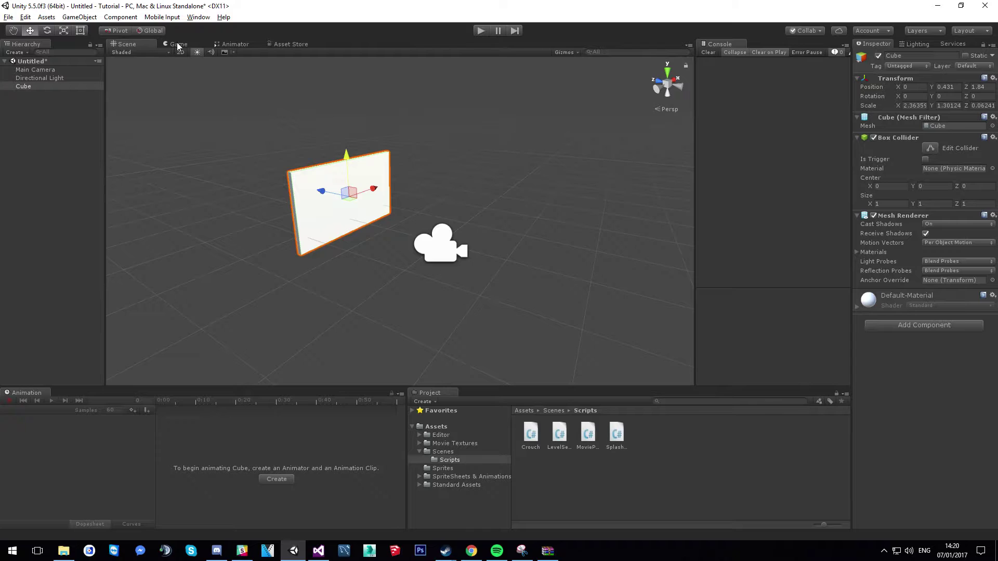
{"action": "left_click", "coordinate": [177, 44]}
{"action": "left_click", "coordinate": [126, 43]}
{"action": "left_click_drag", "start_coordinate": [352, 164], "coordinate": [342, 183]}
{"action": "left_click", "coordinate": [169, 42]}
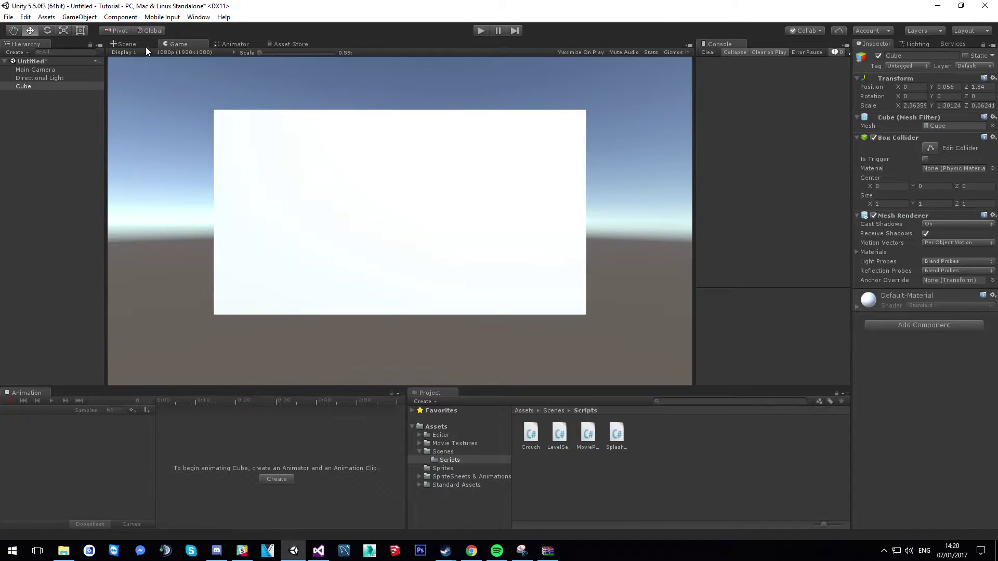
{"action": "left_click", "coordinate": [145, 44]}
Rename the cube as Tv Screen.
{"action": "left_click_drag", "start_coordinate": [235, 99], "coordinate": [341, 149], "text": "alt"}
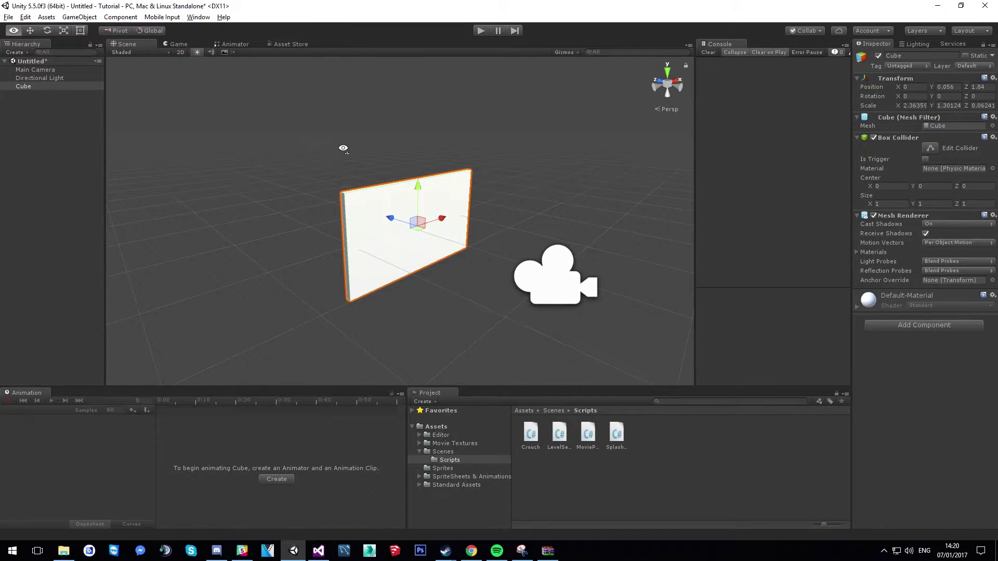
{"action": "left_click", "coordinate": [53, 86]}
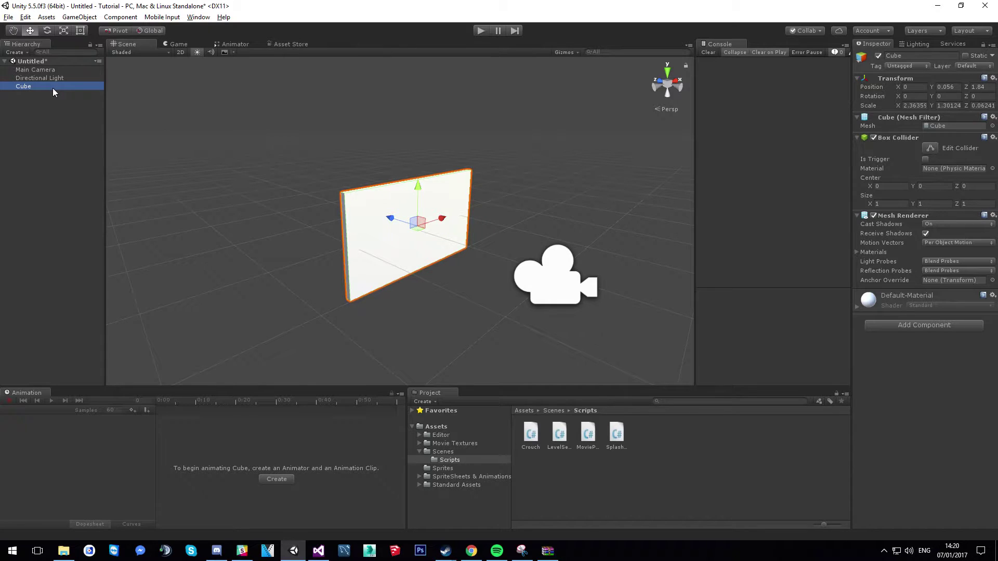
{"action": "right_click", "coordinate": [53, 88]}
{"action": "left_click", "coordinate": [82, 121]}
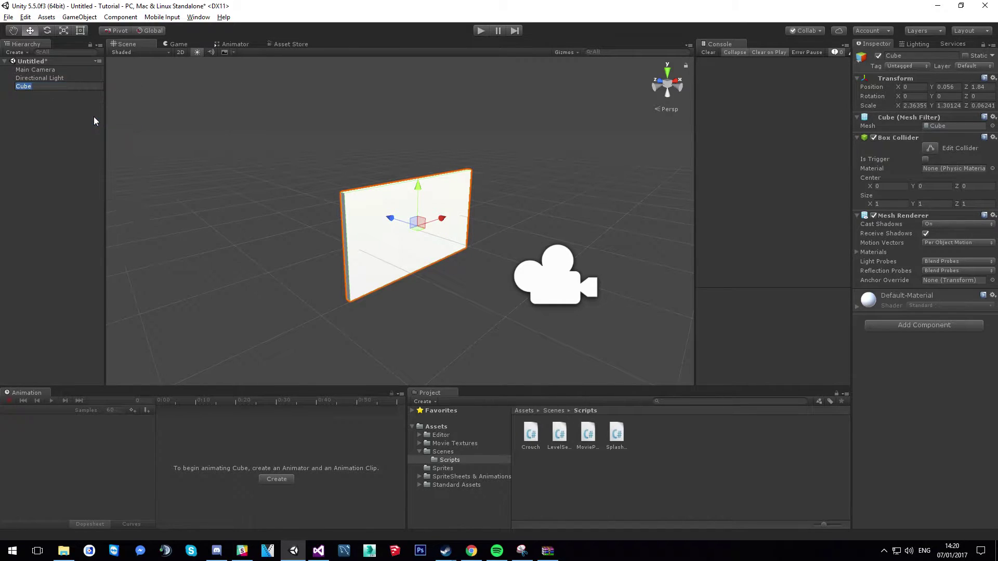
{"action": "type", "text": "Tv Screen"}
{"action": "key", "text": "Return"}
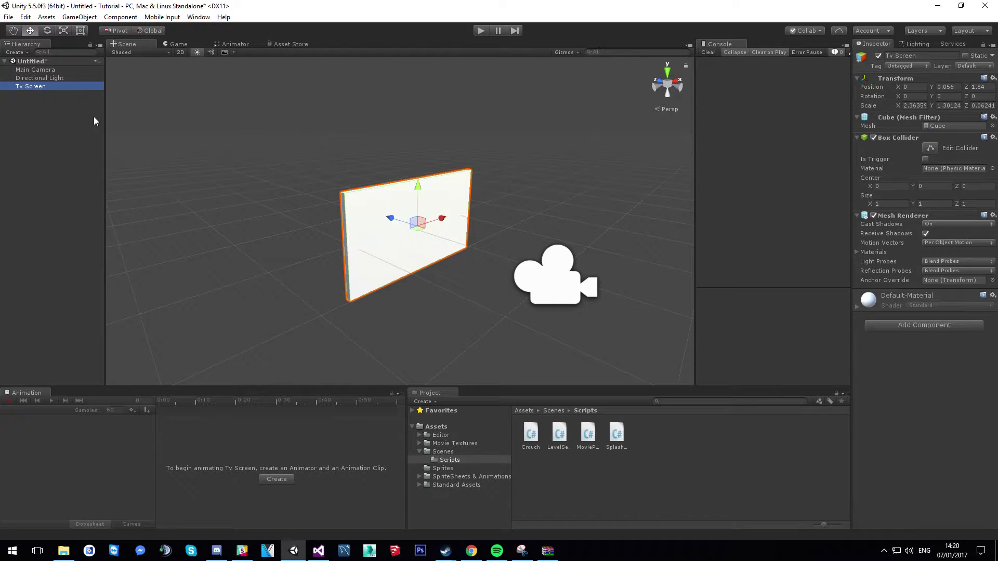
Add a UI Canvas as a child of Tv Screen.
{"action": "right_click", "coordinate": [56, 87]}
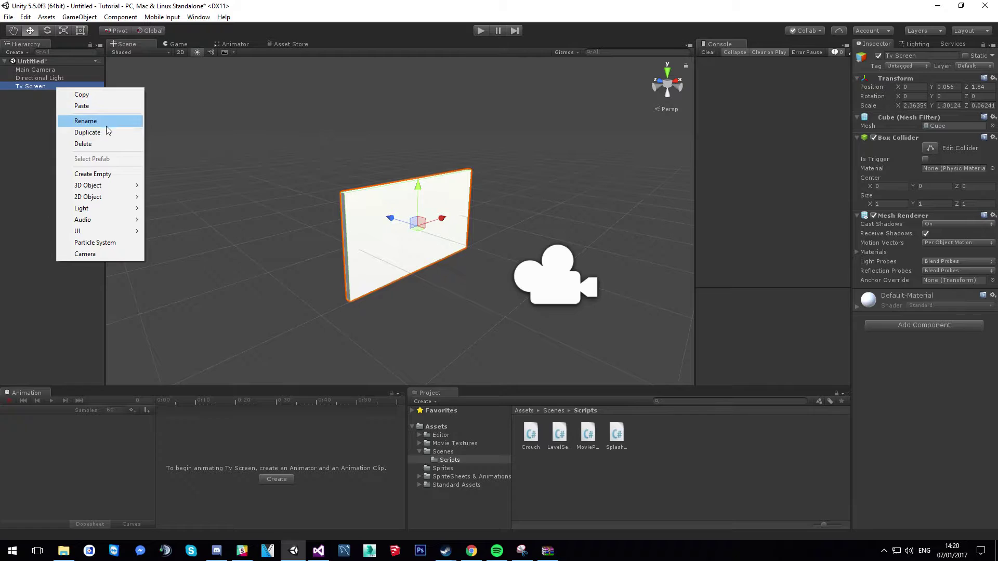
{"action": "mouse_move", "coordinate": [108, 230]}
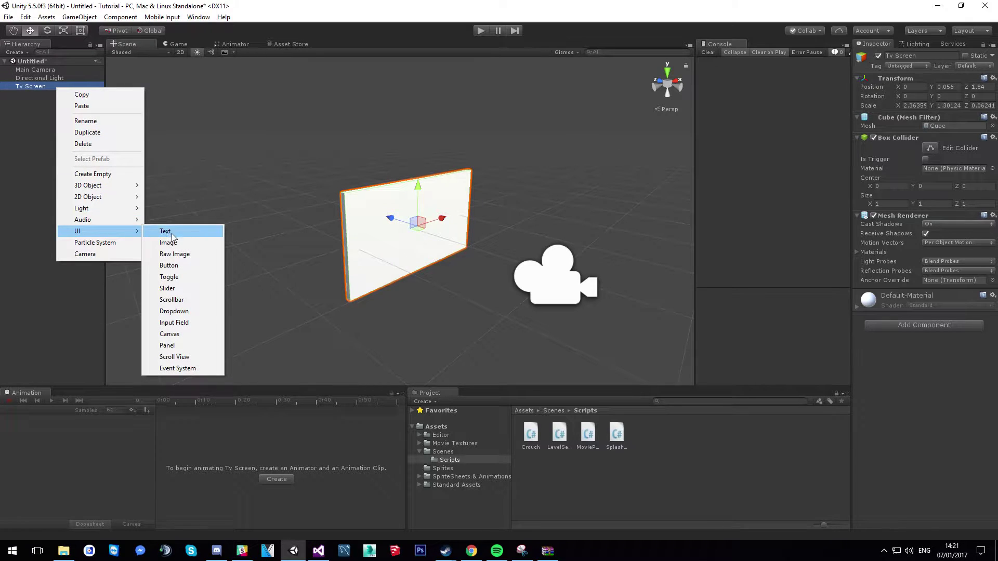
{"action": "left_click", "coordinate": [172, 334]}
Set the Canvas's render mode to World Space and assign Main Camera as its event camera.
{"action": "left_click_drag", "start_coordinate": [173, 333], "coordinate": [379, 204], "text": "alt"}
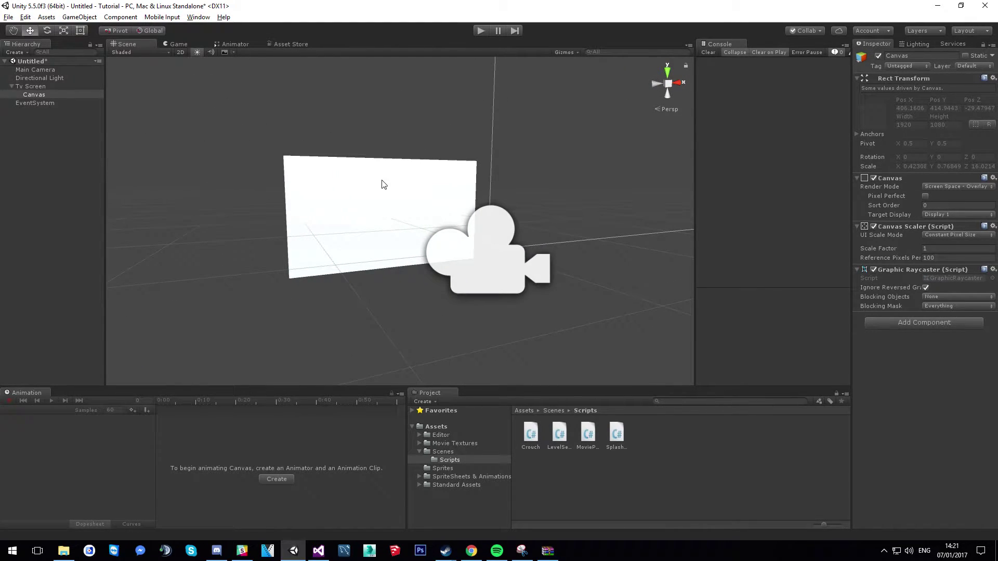
{"action": "left_click", "coordinate": [77, 96]}
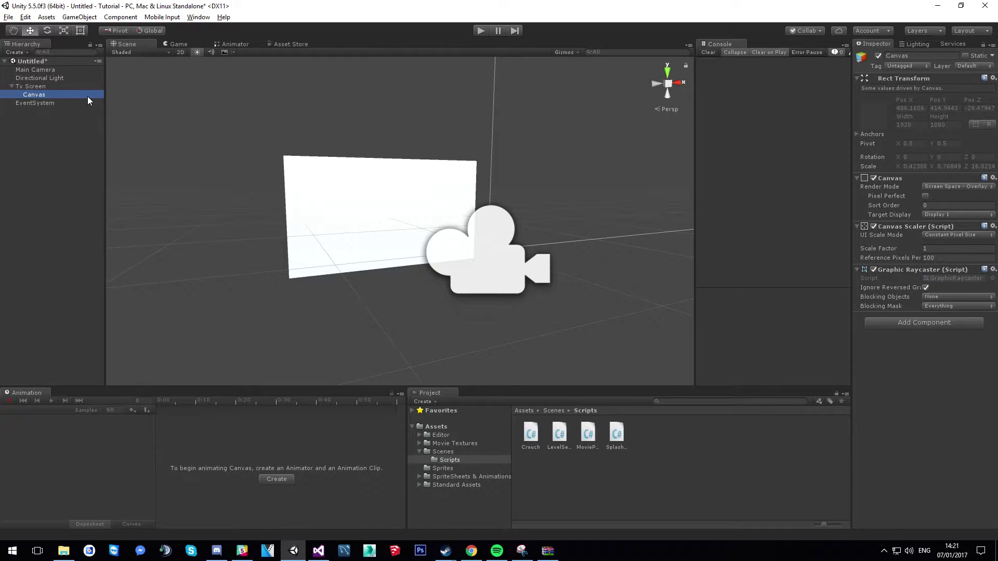
{"action": "left_click", "coordinate": [961, 186]}
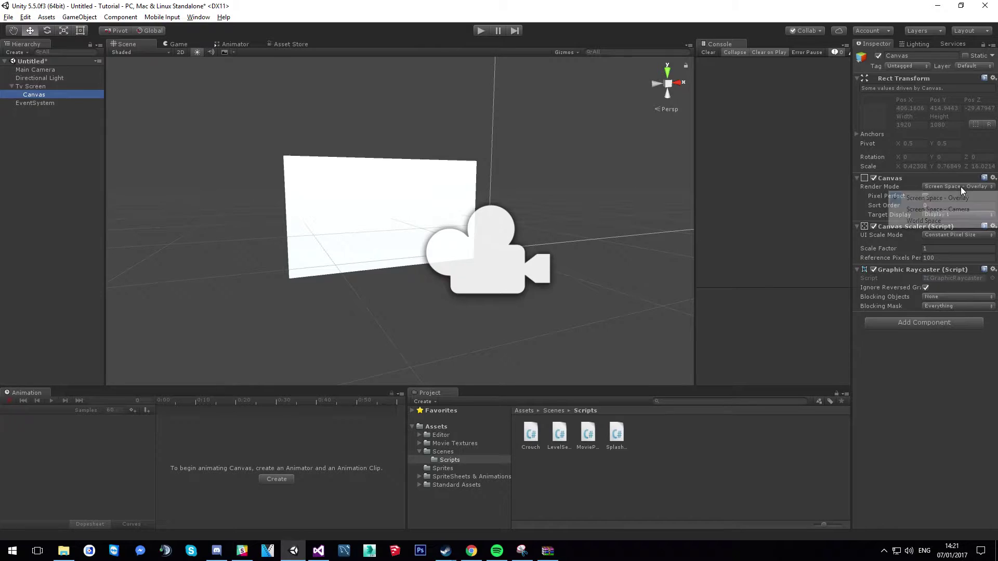
{"action": "left_click", "coordinate": [930, 220]}
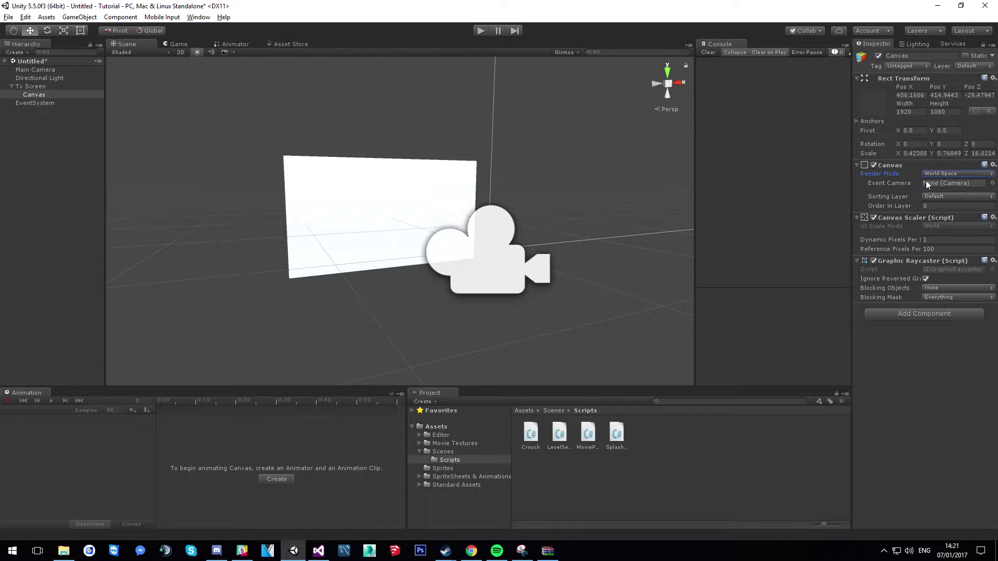
{"action": "left_click_drag", "start_coordinate": [30, 69], "coordinate": [940, 181]}
Set the Canvas's width and height to 1.
{"action": "left_click", "coordinate": [916, 109]}
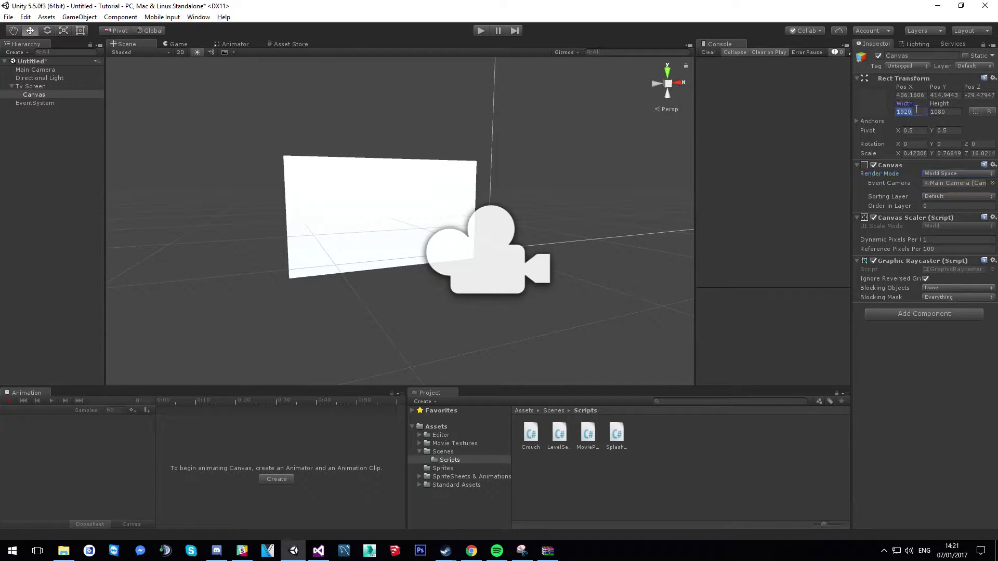
{"action": "type", "text": "2"}
{"action": "key", "text": "Tab"}
{"action": "type", "text": "2"}
{"action": "key", "text": "BackSpace"}
{"action": "type", "text": "1"}
{"action": "left_click", "coordinate": [914, 110]}
{"action": "type", "text": "1"}
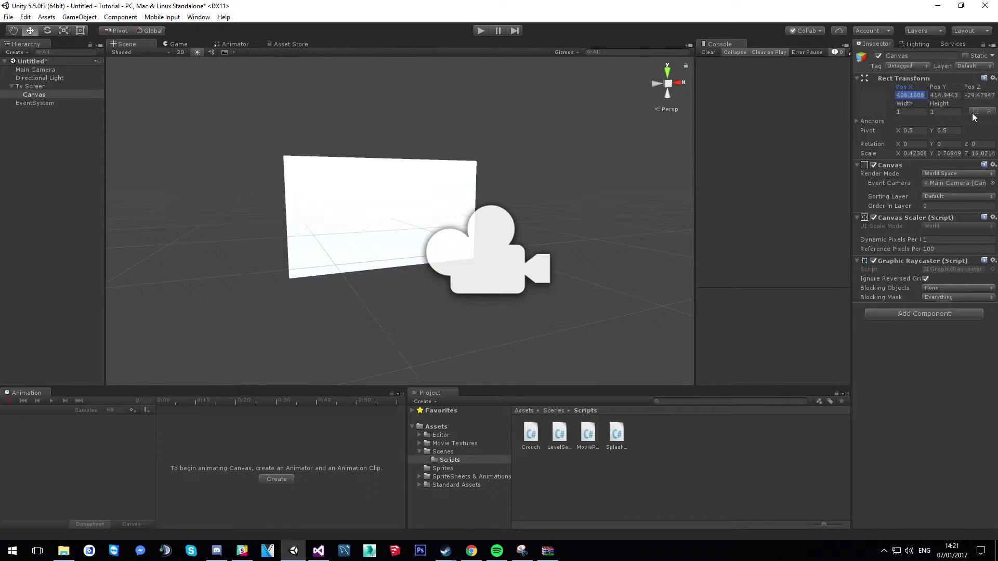
Set the Canvas's X, Y and Z position to 0.
{"action": "type", "text": "0"}
{"action": "key", "text": "Tab"}
{"action": "type", "text": "0"}
{"action": "key", "text": "Tab"}
{"action": "type", "text": "0"}
{"action": "key", "text": "Tab"}
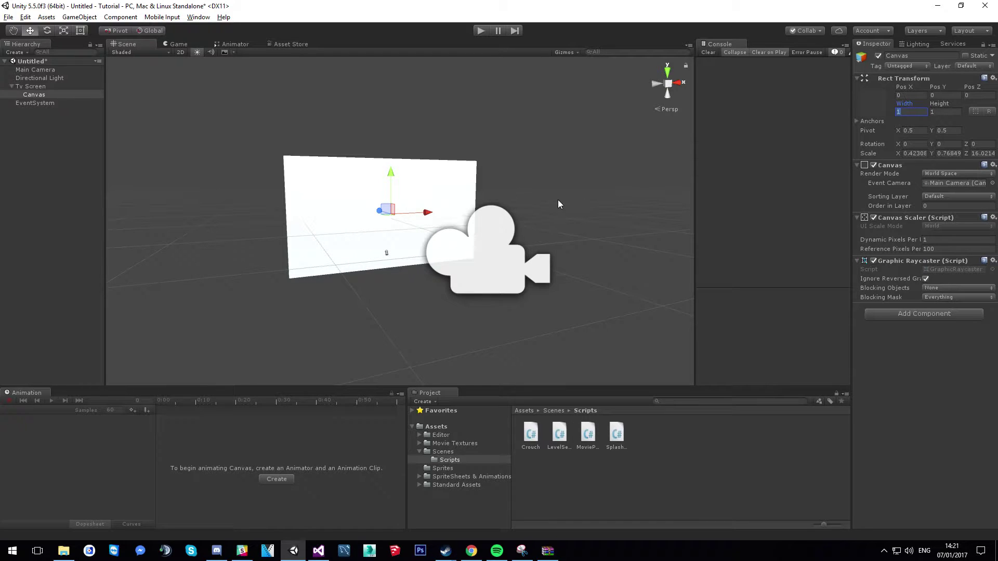
Stretch the Canvas's two side edges out to the Tv Screen's sides with the Rect tool, making it about 2.35 wide.
{"action": "left_click", "coordinate": [79, 31]}
{"action": "left_click_drag", "start_coordinate": [471, 172], "coordinate": [429, 189], "text": "alt"}
{"action": "left_click_drag", "start_coordinate": [341, 196], "coordinate": [238, 196]}
{"action": "left_click_drag", "start_coordinate": [486, 201], "coordinate": [585, 208]}
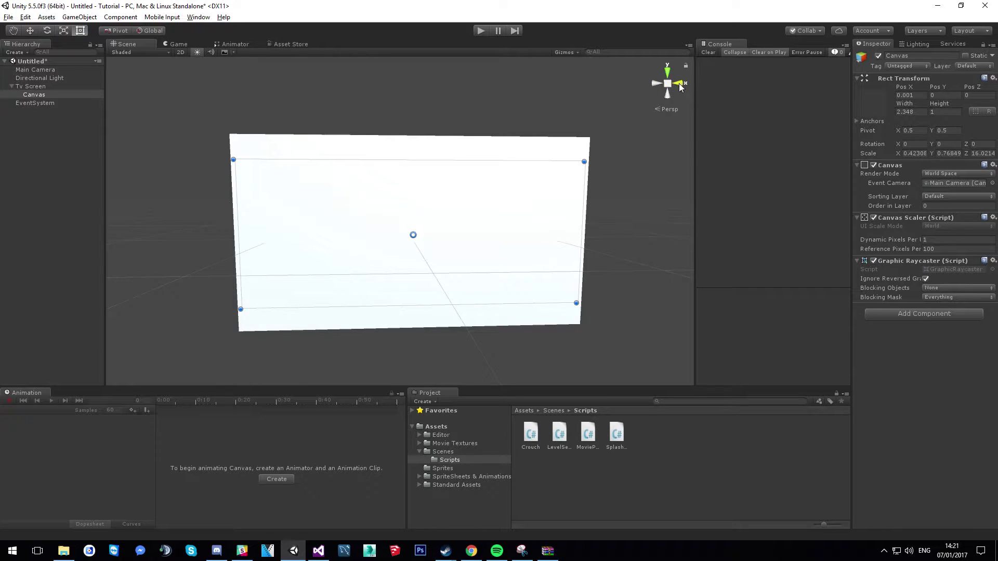
Extend the Canvas's upper edge close to the Tv Screen's upper edge, making it about 1.115 high.
{"action": "left_click", "coordinate": [680, 87]}
{"action": "key", "text": "q"}
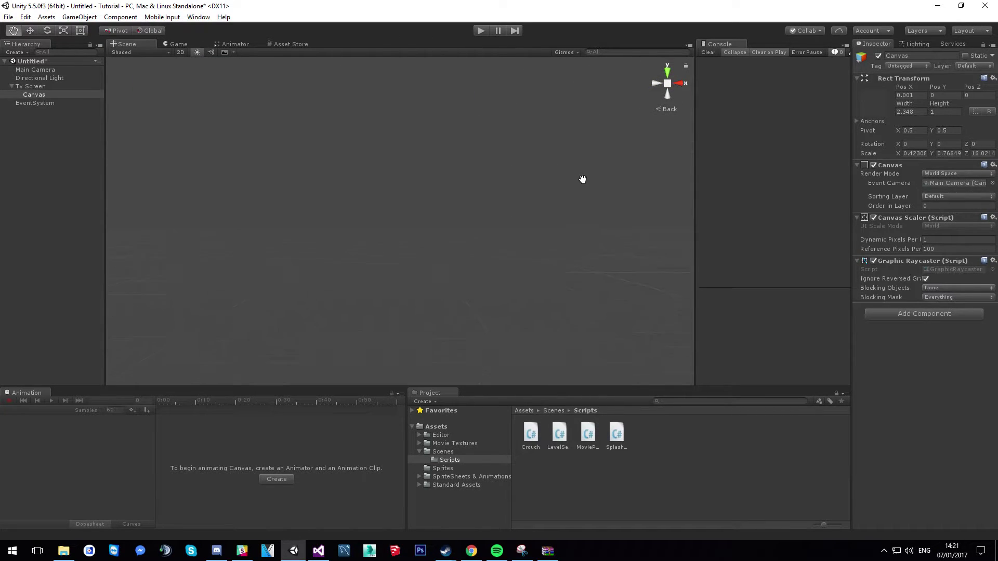
{"action": "key", "text": "f"}
{"action": "key", "text": "t"}
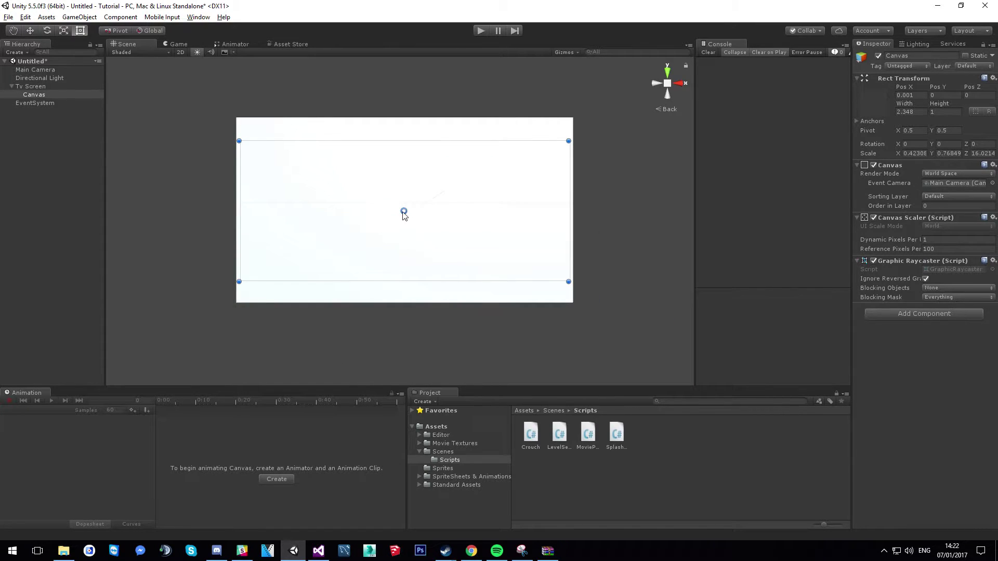
{"action": "left_click_drag", "start_coordinate": [404, 213], "coordinate": [405, 214]}
{"action": "left_click_drag", "start_coordinate": [390, 141], "coordinate": [383, 124]}
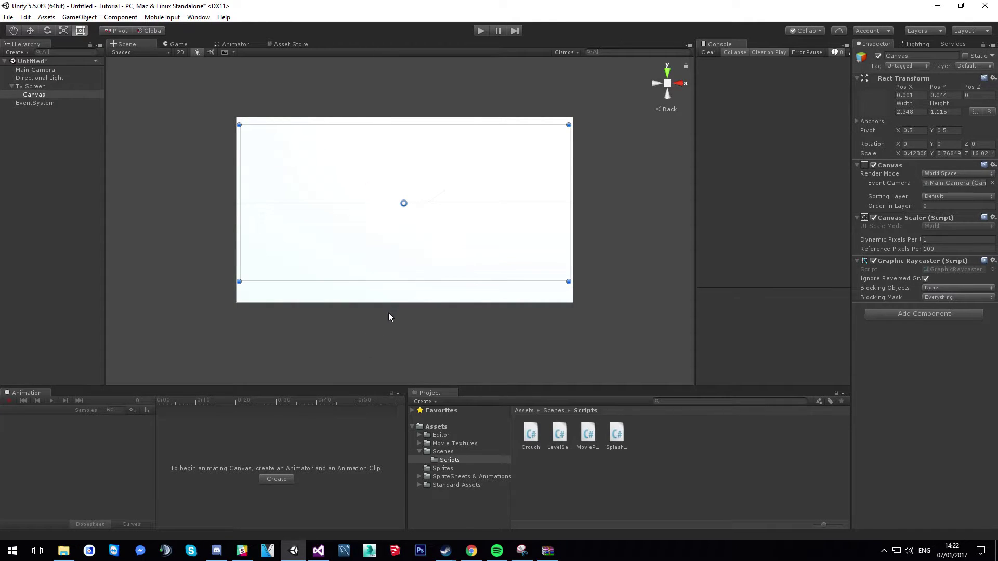
Extend the Canvas's lower edge close to the Tv Screen's lower edge, making it about 1.22 high.
{"action": "left_click_drag", "start_coordinate": [394, 281], "coordinate": [390, 297]}
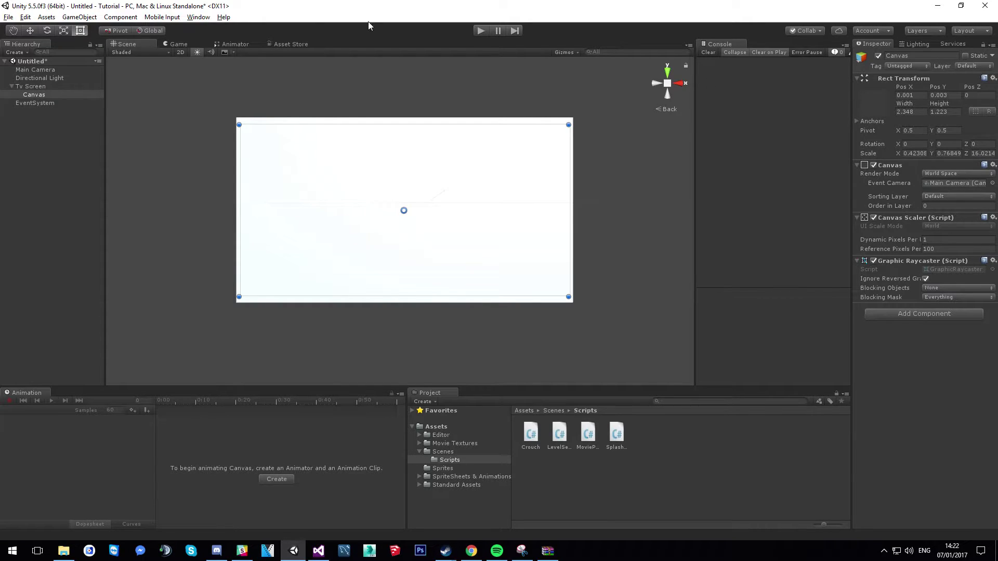
{"action": "left_click", "coordinate": [64, 96]}
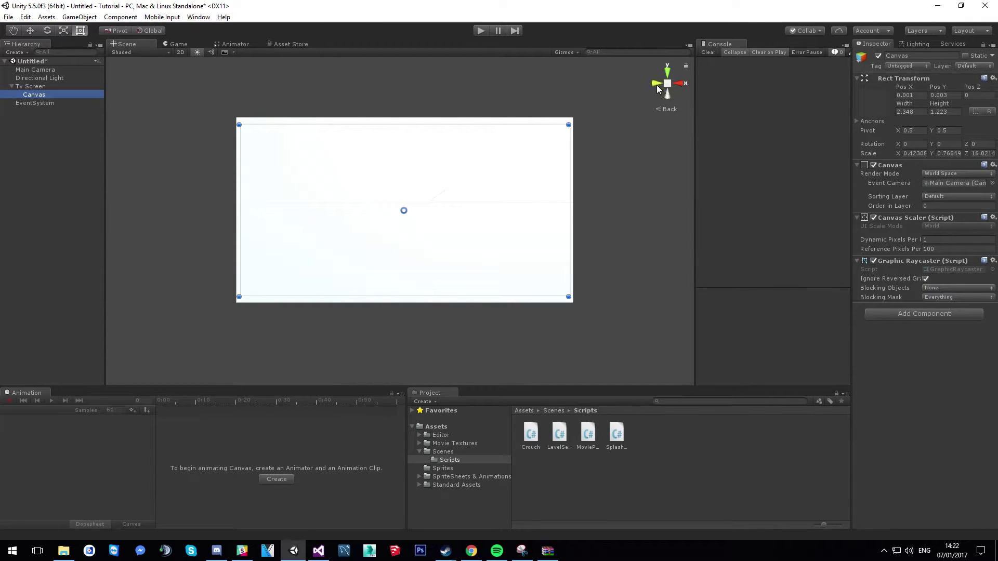
Add a UI Raw Image as a child of the Canvas.
{"action": "left_click", "coordinate": [45, 96]}
{"action": "key", "text": "Return"}
{"action": "left_click", "coordinate": [48, 89]}
{"action": "left_click", "coordinate": [49, 93]}
{"action": "right_click", "coordinate": [50, 97]}
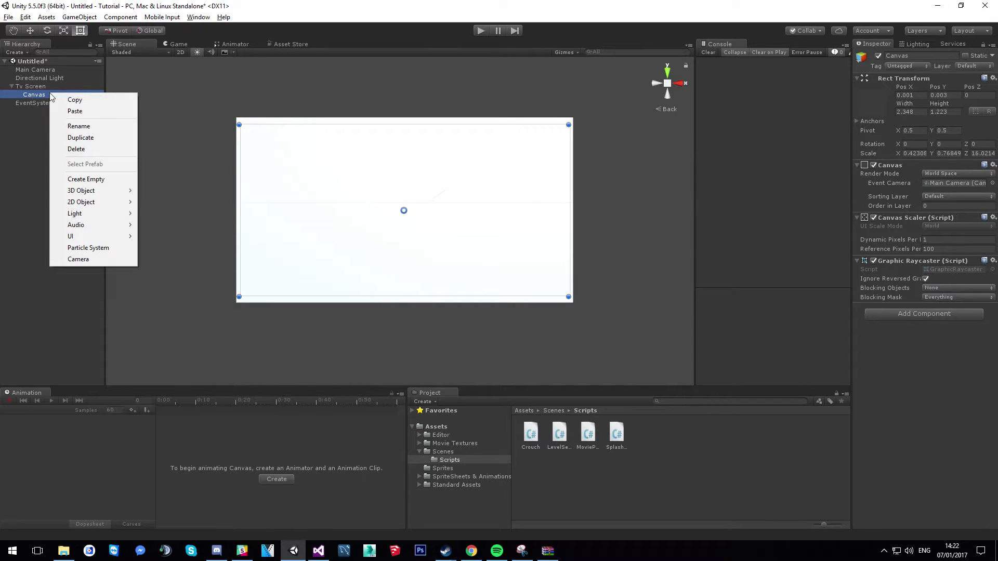
{"action": "mouse_move", "coordinate": [109, 237]}
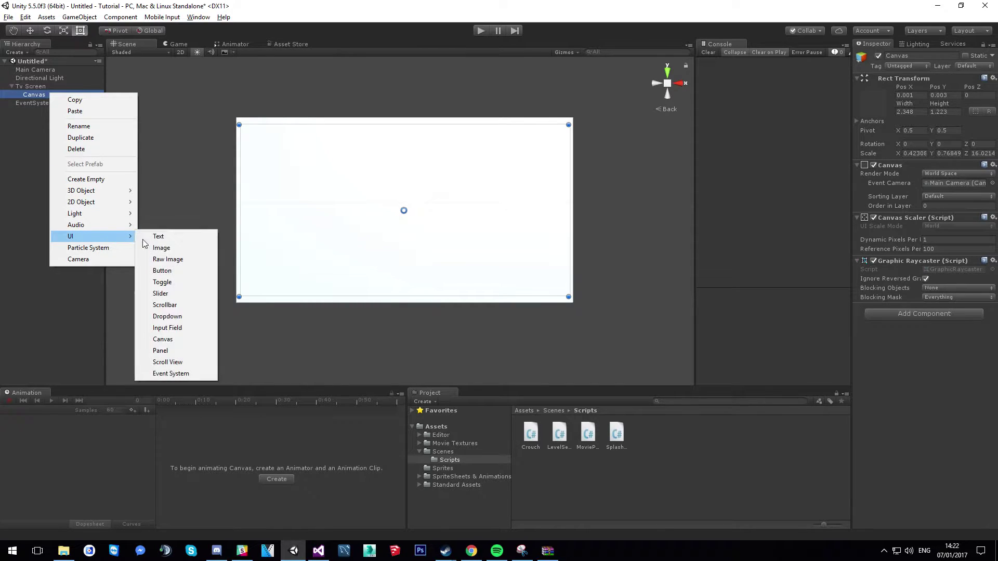
{"action": "left_click", "coordinate": [179, 257]}
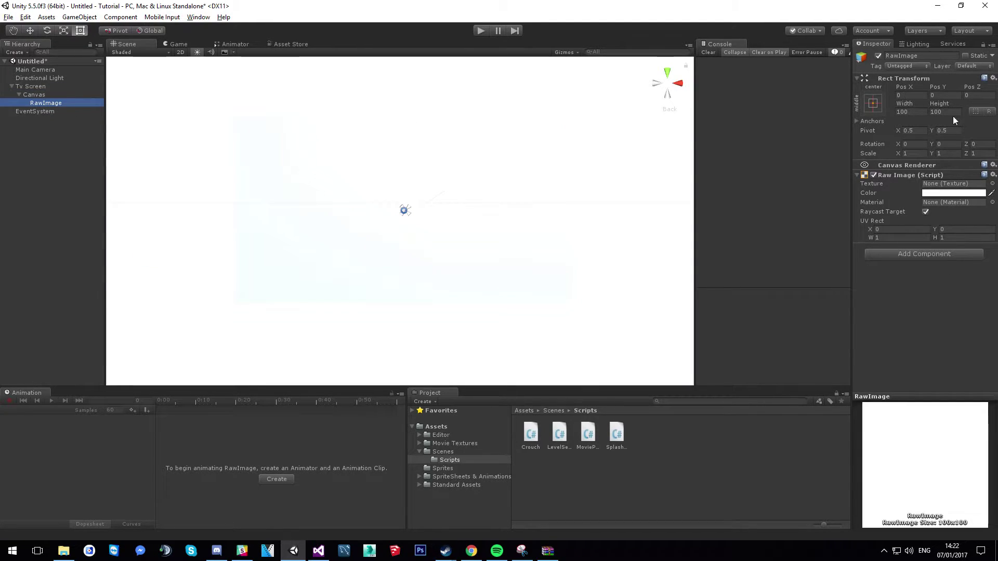
Set the RawImage's width and height to 1.
{"action": "left_click", "coordinate": [909, 111]}
{"action": "type", "text": "1"}
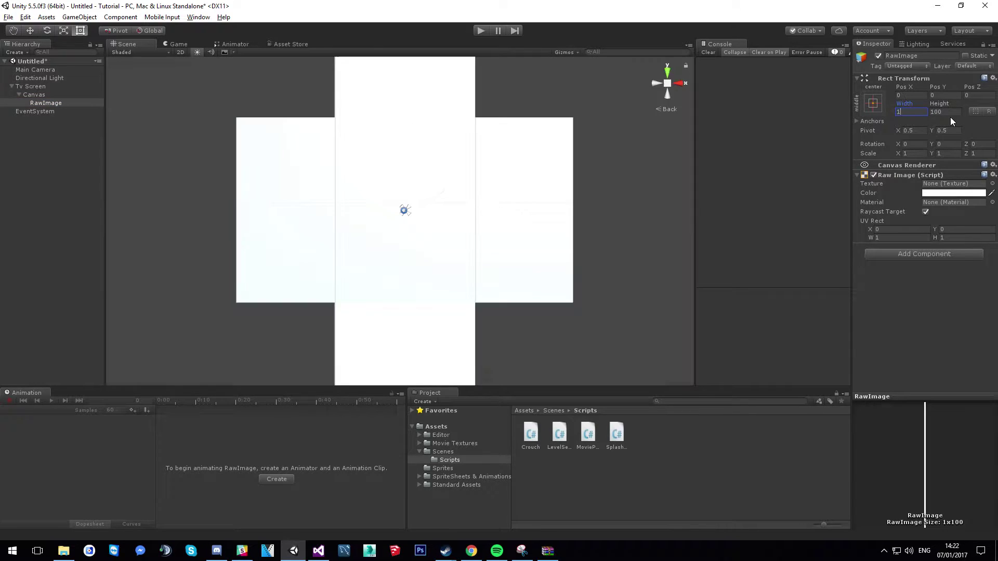
{"action": "key", "text": "Tab"}
{"action": "type", "text": "2"}
{"action": "key", "text": "BackSpace"}
{"action": "type", "text": "1"}
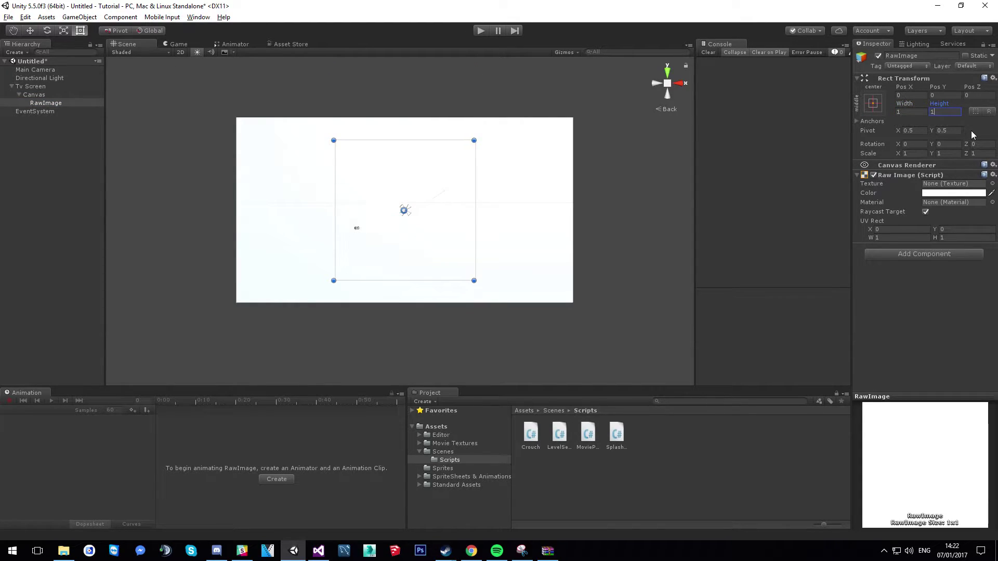
Apply the full stretch anchor preset to the RawImage, including its position, to make it fill the Canvas.
{"action": "left_click_drag", "start_coordinate": [334, 139], "coordinate": [240, 124]}
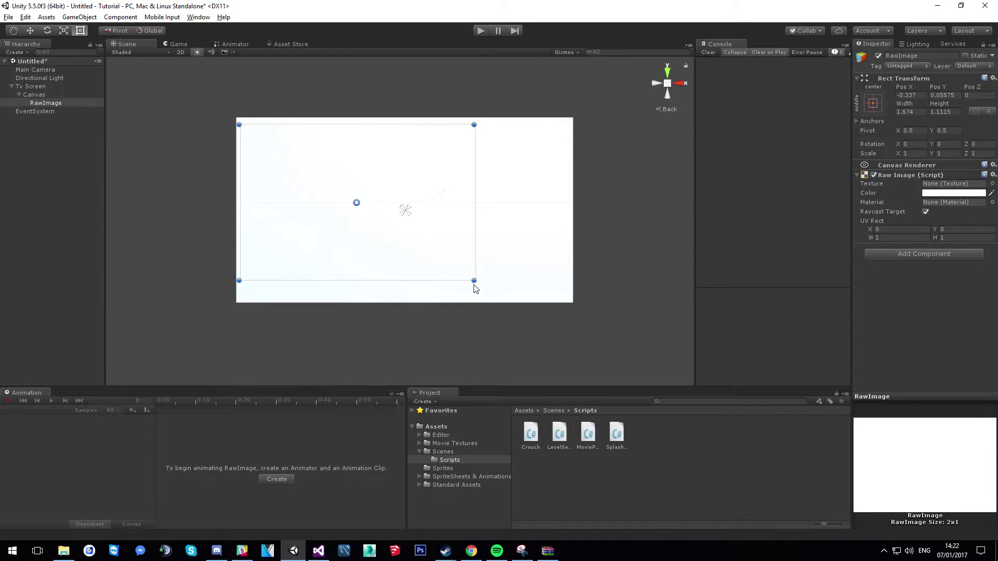
{"action": "left_click", "coordinate": [876, 103]}
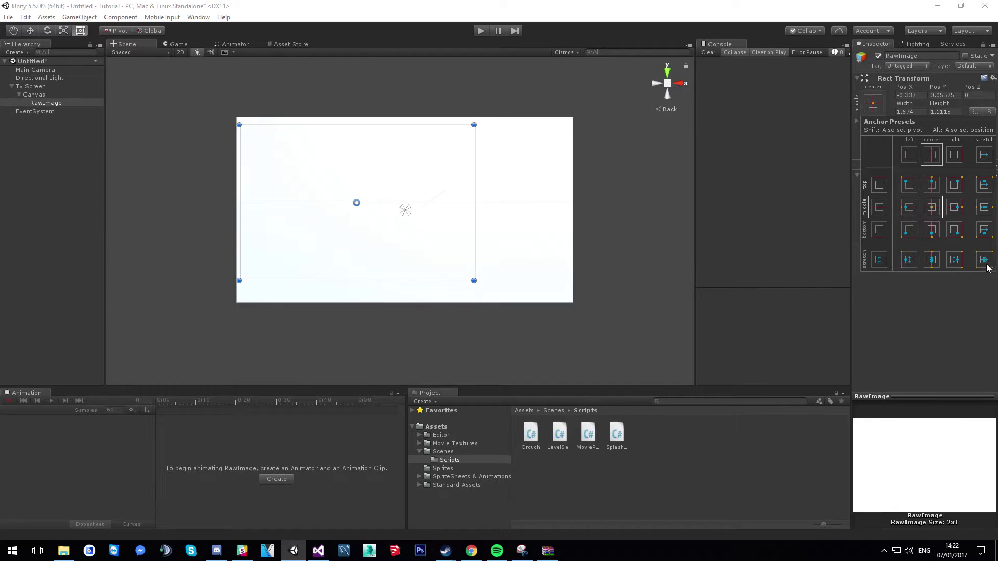
{"action": "key", "text": "alt"}
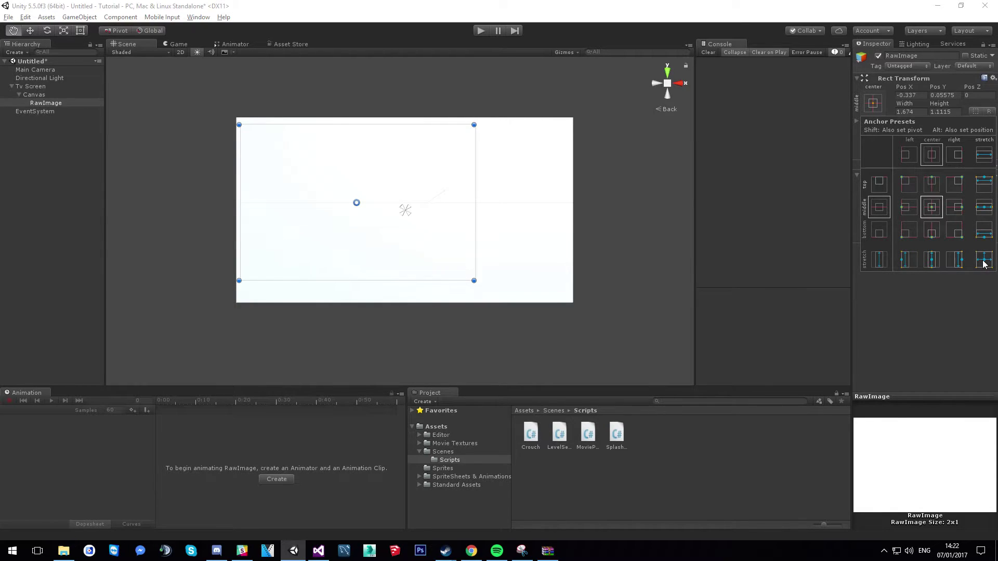
{"action": "left_click", "coordinate": [983, 264], "text": "alt"}
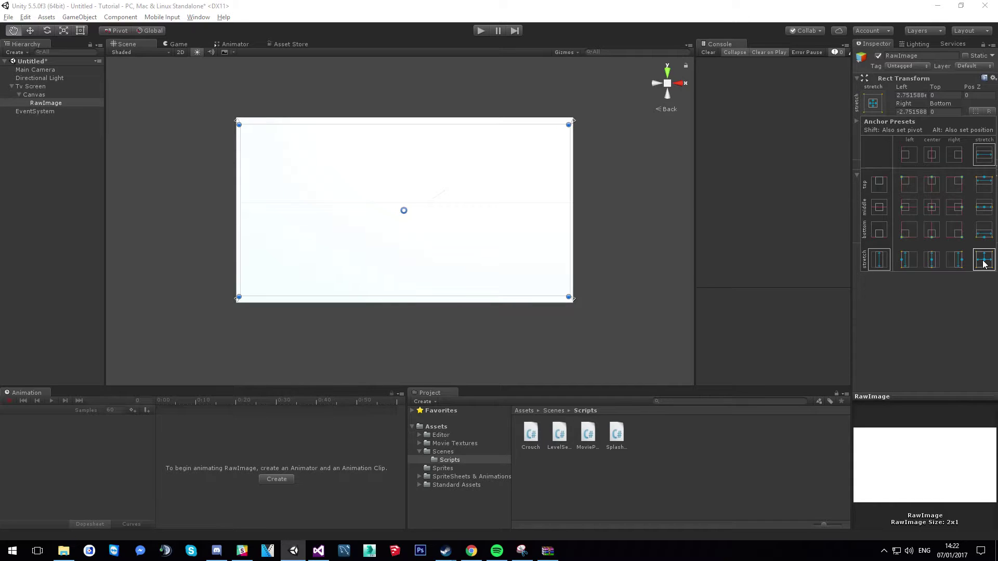
Compare the Canvas and RawImage bounds and examine from the side how they sit against the Tv Screen.
{"action": "left_click", "coordinate": [55, 102]}
{"action": "left_click", "coordinate": [51, 95]}
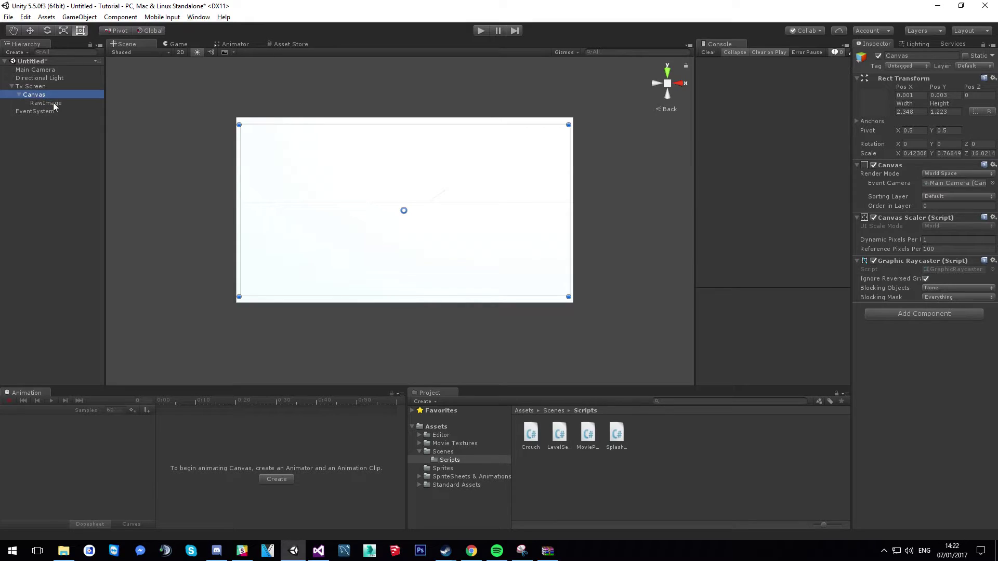
{"action": "left_click", "coordinate": [54, 102]}
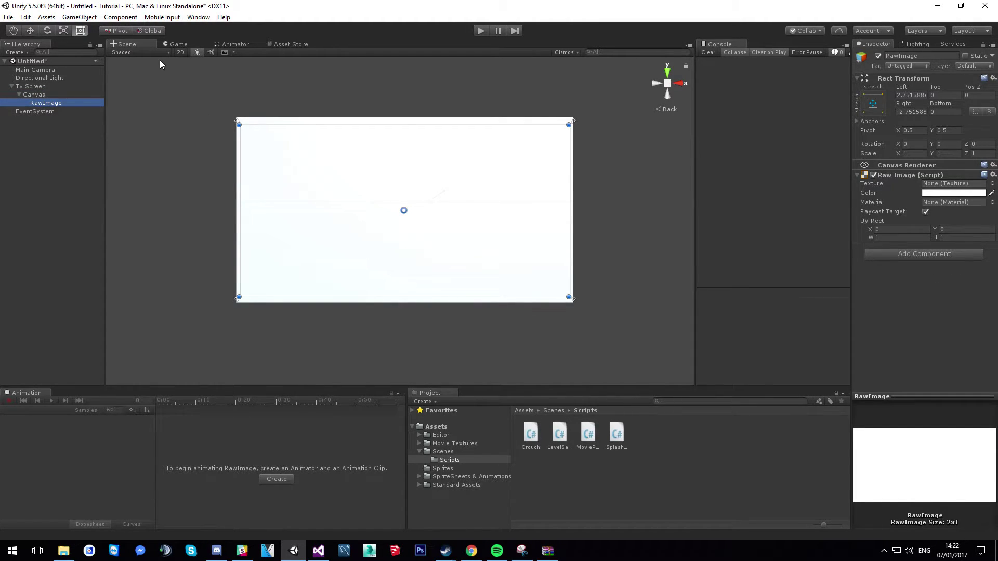
{"action": "left_click", "coordinate": [58, 95]}
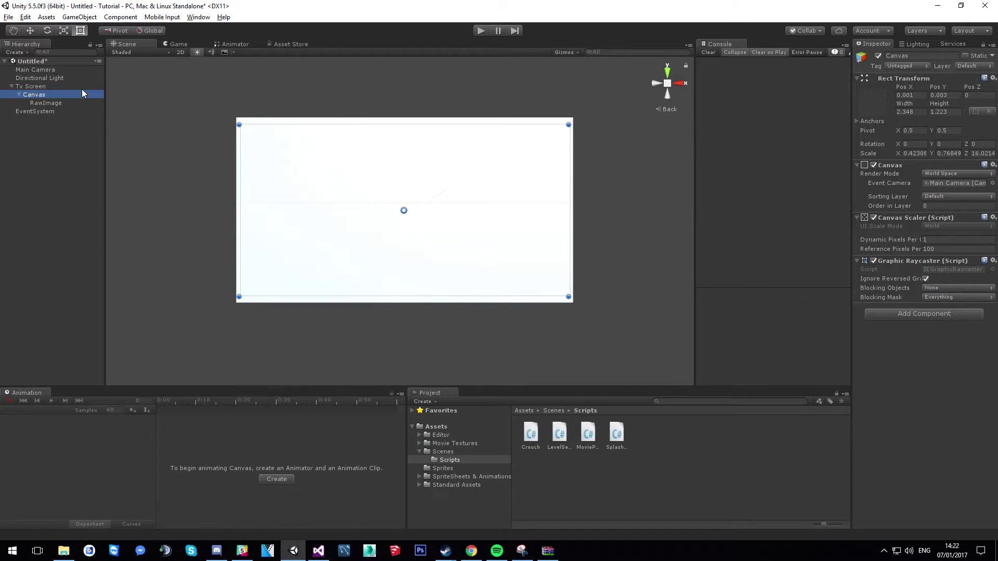
{"action": "left_click_drag", "start_coordinate": [183, 138], "coordinate": [430, 149], "text": "alt"}
{"action": "left_click", "coordinate": [47, 103]}
{"action": "left_click_drag", "start_coordinate": [322, 143], "coordinate": [354, 150], "text": "alt"}
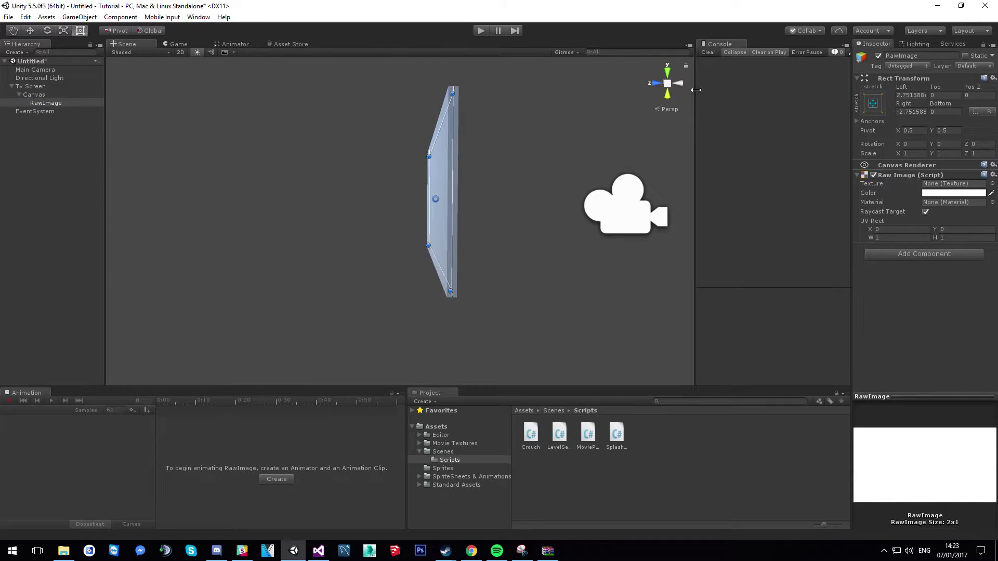
{"action": "left_click", "coordinate": [674, 84]}
{"action": "key", "text": "f"}
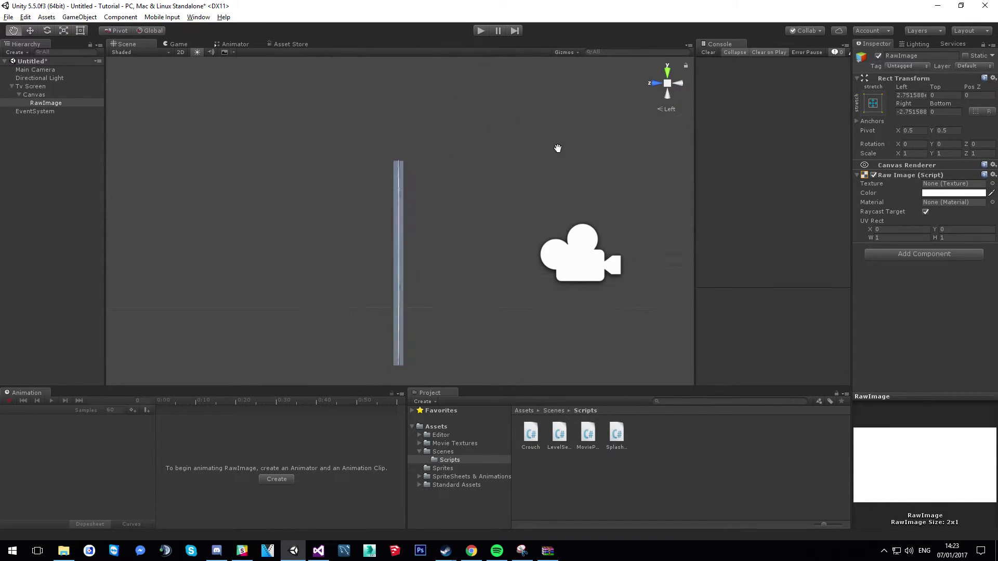
{"action": "key", "text": "q"}
{"action": "key", "text": "t"}
{"action": "scroll", "coordinate": [363, 146], "scroll_direction": "up", "scroll_amount": 2}
{"action": "scroll", "coordinate": [381, 147], "scroll_direction": "down", "scroll_amount": 2}
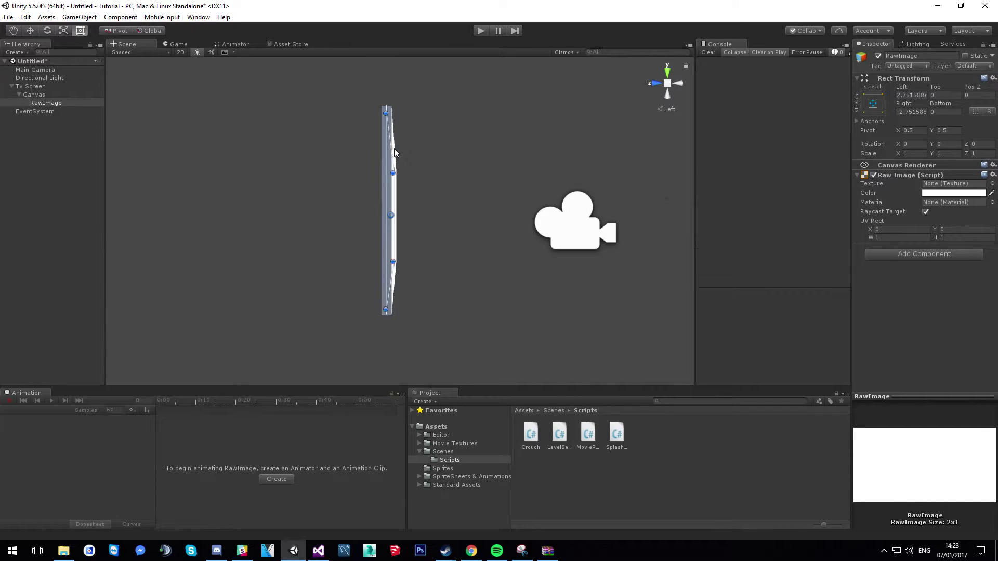
Try changing the RawImage's colour from white to a dark grey.
{"action": "left_click", "coordinate": [943, 193]}
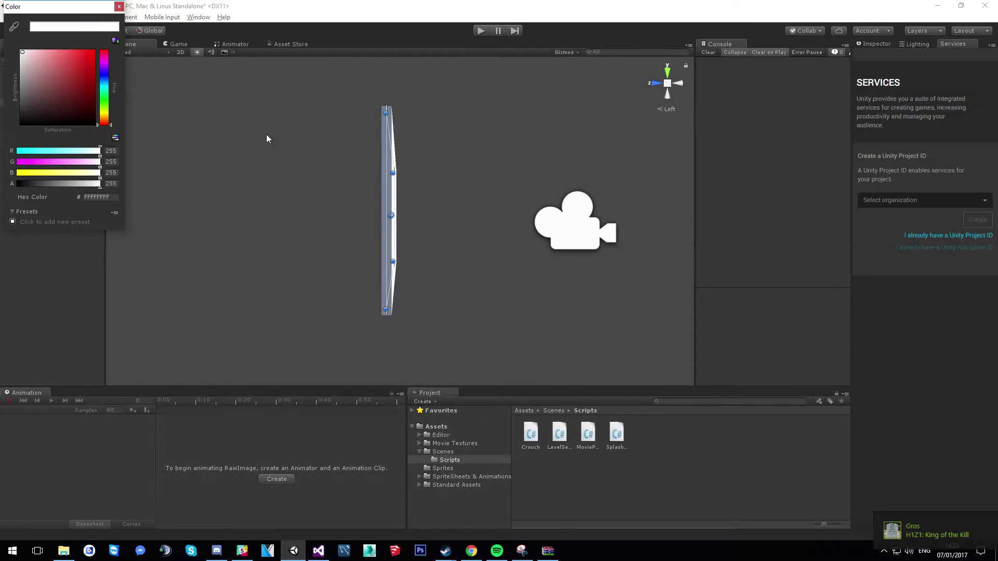
{"action": "left_click", "coordinate": [22, 96]}
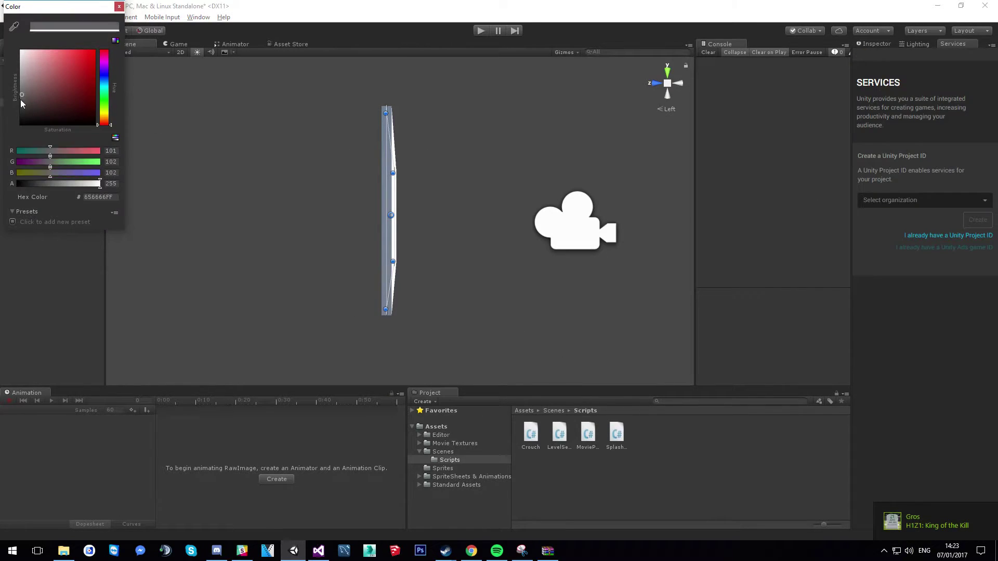
{"action": "left_click", "coordinate": [119, 6]}
Detach the Game view into a floating window placed beside the Tv Screen in the Scene view.
{"action": "left_click", "coordinate": [167, 44]}
{"action": "left_click", "coordinate": [136, 44]}
{"action": "left_click", "coordinate": [165, 44]}
{"action": "left_click_drag", "start_coordinate": [165, 43], "coordinate": [447, 109]}
{"action": "left_click_drag", "start_coordinate": [431, 74], "coordinate": [632, 212]}
Move the RawImage along its Z axis to about -0.037 with the Move tool, undoing the excess shift.
{"action": "mouse_move", "coordinate": [432, 159]}
{"action": "left_mouse_down", "text": "alt"}
{"action": "mouse_move", "coordinate": [418, 137]}
{"action": "mouse_move", "coordinate": [430, 151]}
{"action": "mouse_move", "coordinate": [415, 154]}
{"action": "left_mouse_up", "text": "alt"}
{"action": "key", "text": "w"}
{"action": "left_click_drag", "start_coordinate": [350, 187], "coordinate": [352, 190]}
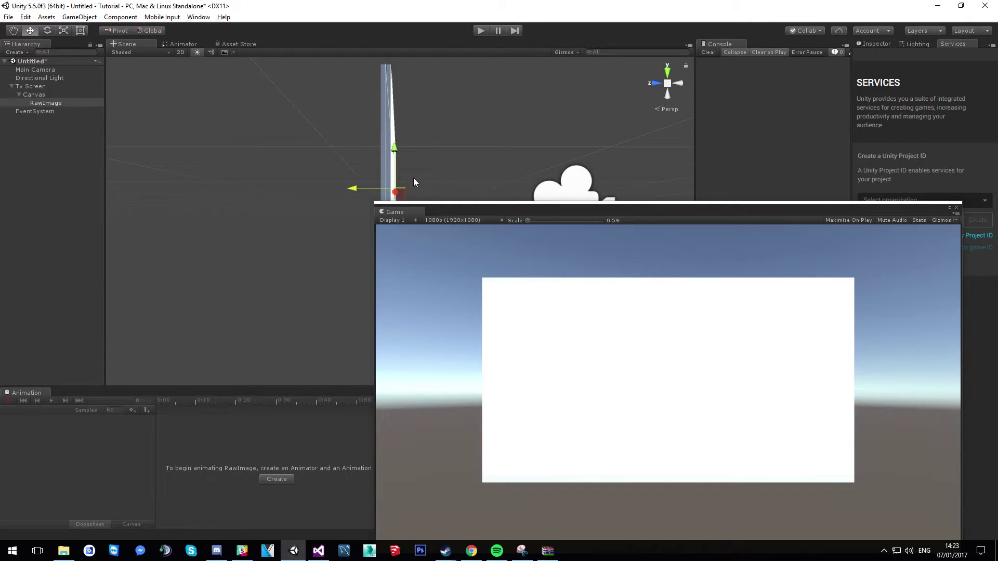
{"action": "left_click_drag", "start_coordinate": [357, 188], "coordinate": [476, 179]}
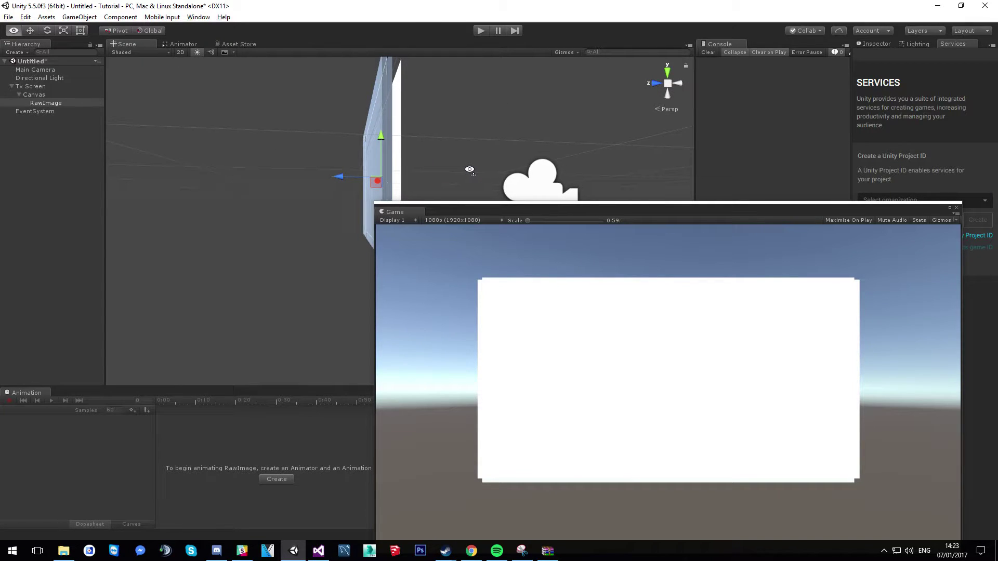
{"action": "key", "text": "ctrl+z"}
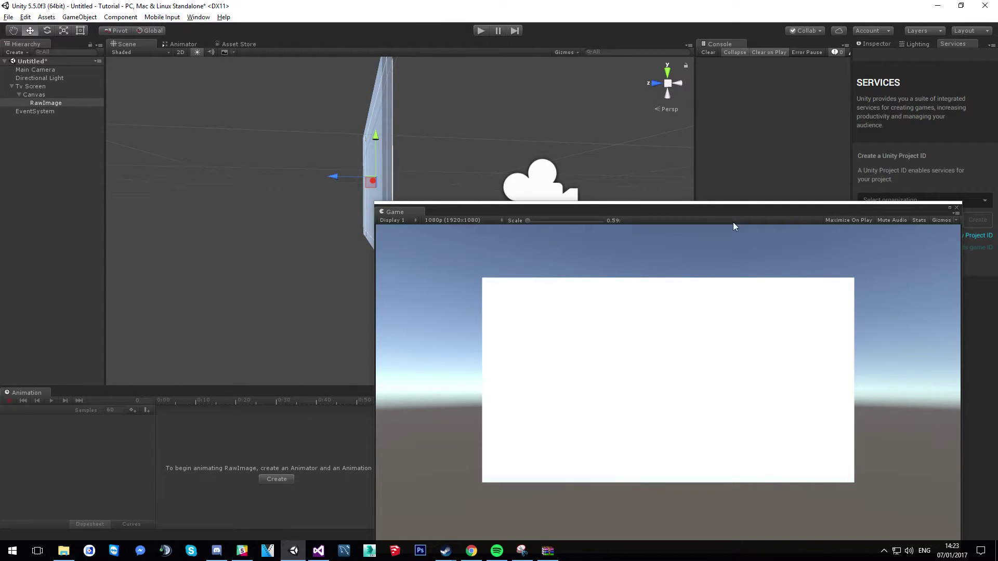
Set the RawImage's colour to black (000000).
{"action": "left_click", "coordinate": [866, 44]}
{"action": "left_click_drag", "start_coordinate": [712, 210], "coordinate": [540, 186]}
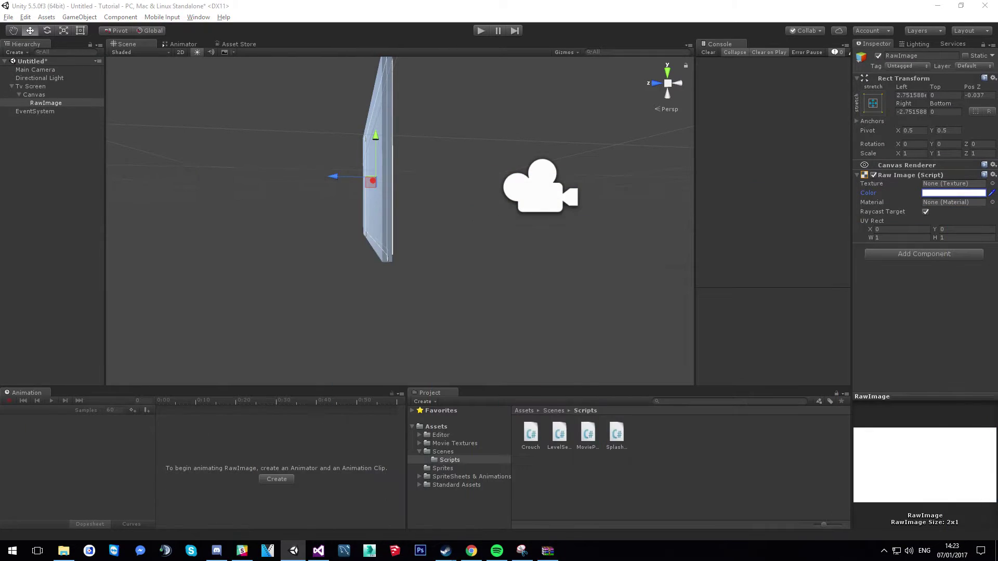
{"action": "left_click", "coordinate": [928, 193]}
{"action": "left_click", "coordinate": [35, 124]}
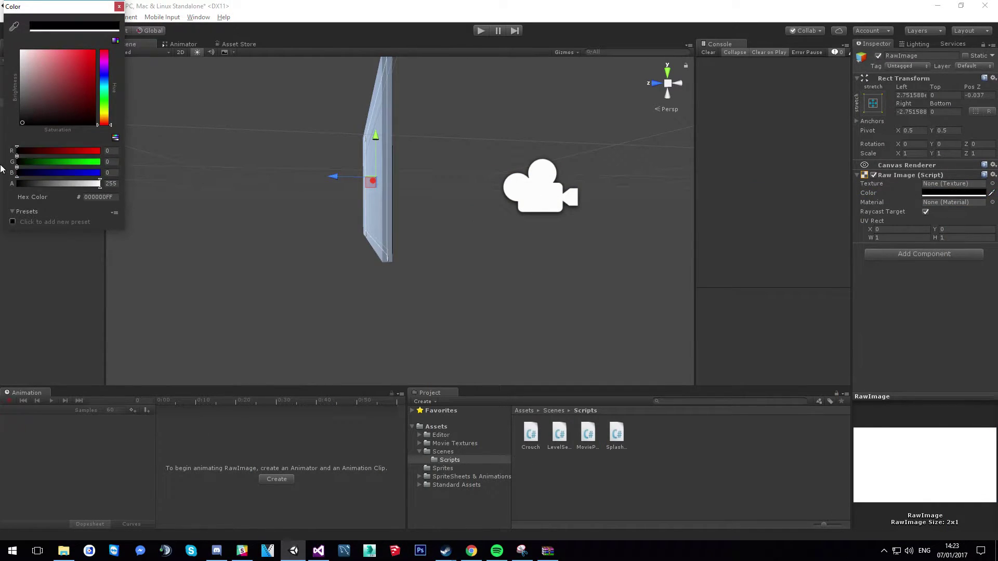
{"action": "left_click", "coordinate": [119, 6]}
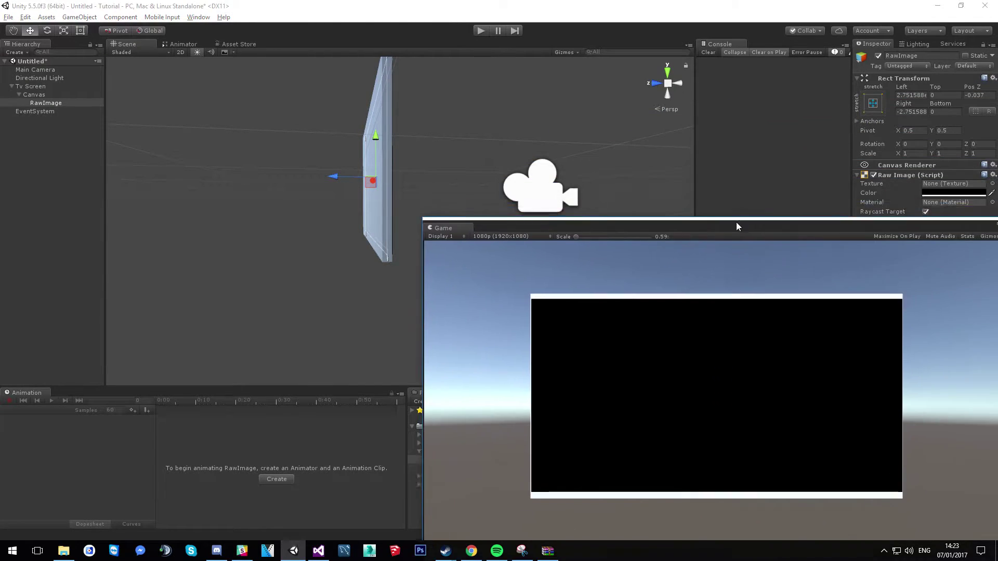
Fine-tune the RawImage's depth in the side view, moving its Z position to about -0.034.
{"action": "left_click_drag", "start_coordinate": [736, 223], "coordinate": [616, 229]}
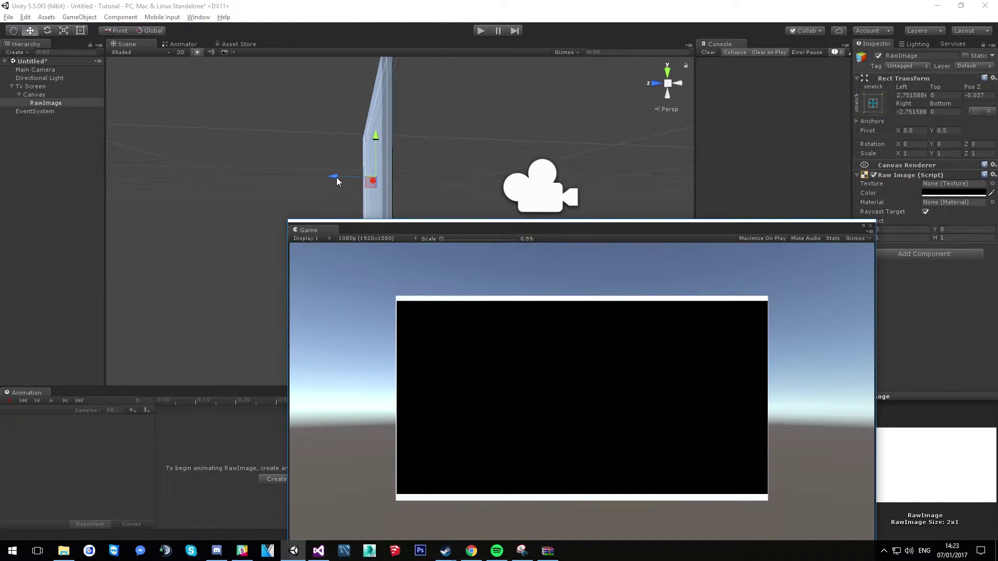
{"action": "left_click", "coordinate": [679, 83]}
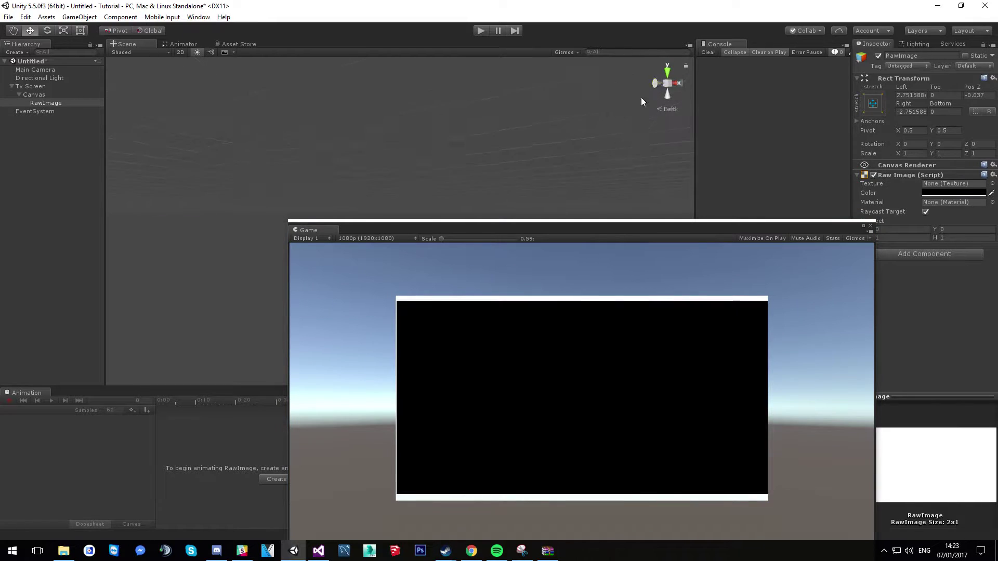
{"action": "middle_click_drag", "start_coordinate": [529, 138], "coordinate": [410, 145]}
{"action": "scroll", "coordinate": [411, 145], "scroll_direction": "up", "scroll_amount": 5}
{"action": "right_click_drag", "start_coordinate": [422, 154], "coordinate": [385, 154]}
{"action": "left_click_drag", "start_coordinate": [369, 160], "coordinate": [368, 159]}
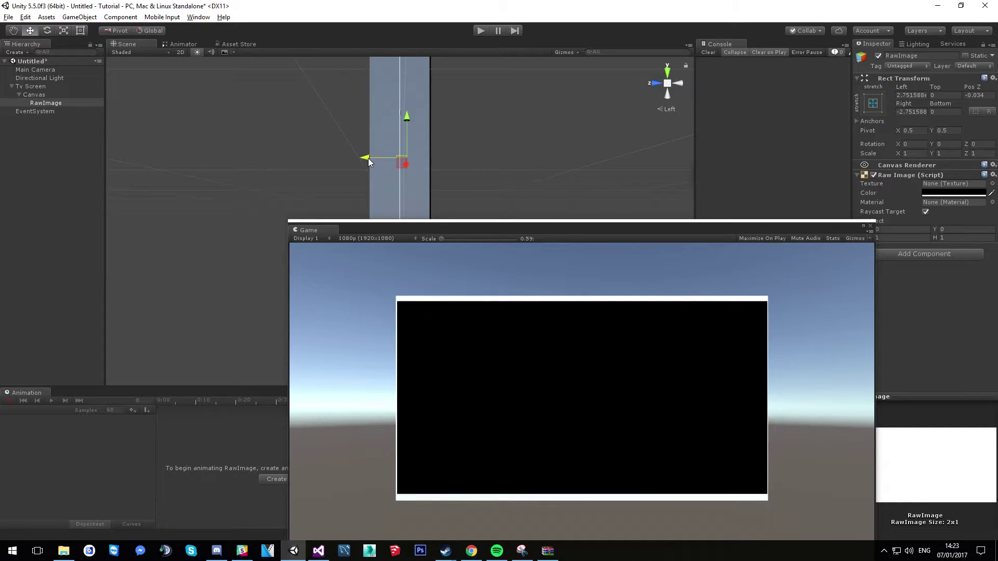
{"action": "scroll", "coordinate": [433, 149], "scroll_direction": "down", "scroll_amount": 3}
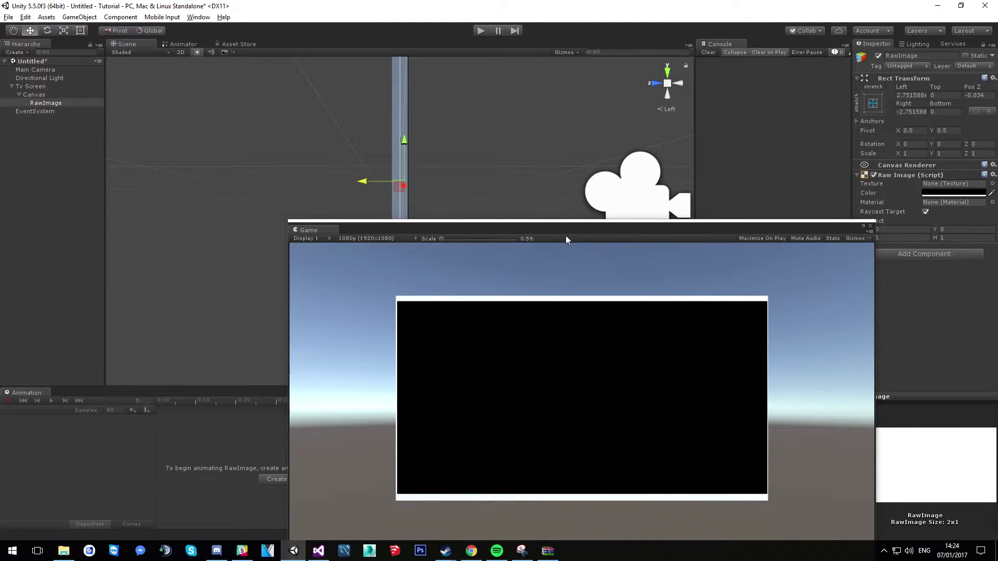
Dock the floating Game view back beside the Scene view and return to the Scene view.
{"action": "left_click_drag", "start_coordinate": [319, 228], "coordinate": [171, 45]}
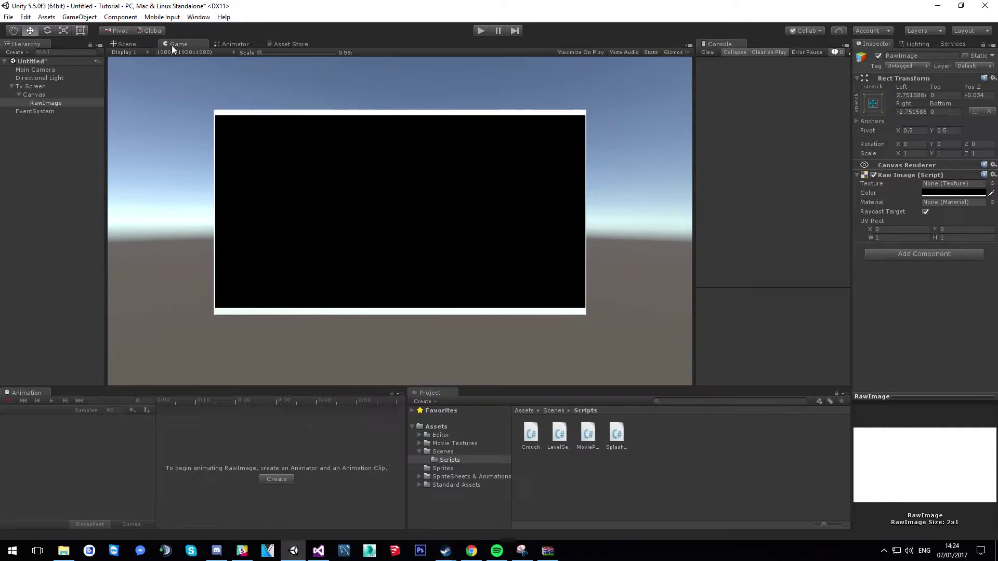
{"action": "left_click", "coordinate": [124, 44]}
{"action": "left_click_drag", "start_coordinate": [312, 208], "coordinate": [267, 274], "text": "alt"}
Open the MoviePlayer script in Visual Studio and examine its credit comment and the movie and audio variable declarations.
{"action": "double_click", "coordinate": [587, 439]}
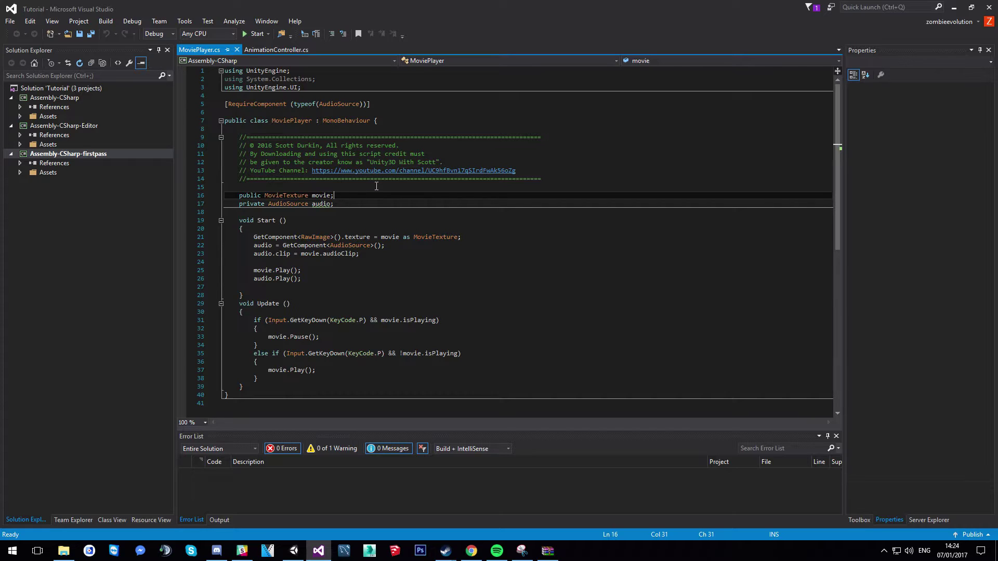
{"action": "left_click_drag", "start_coordinate": [519, 171], "coordinate": [311, 171]}
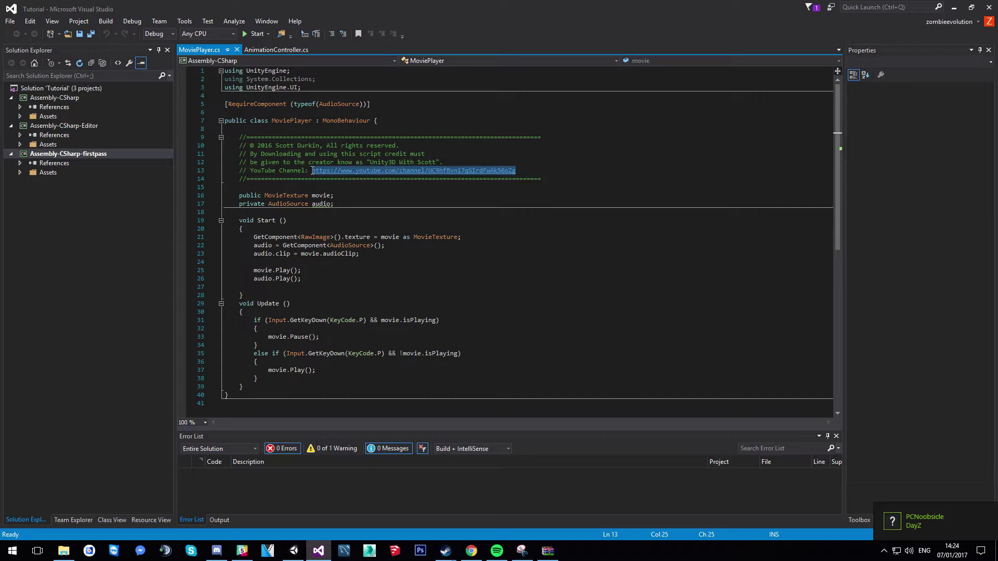
{"action": "left_click", "coordinate": [314, 170]}
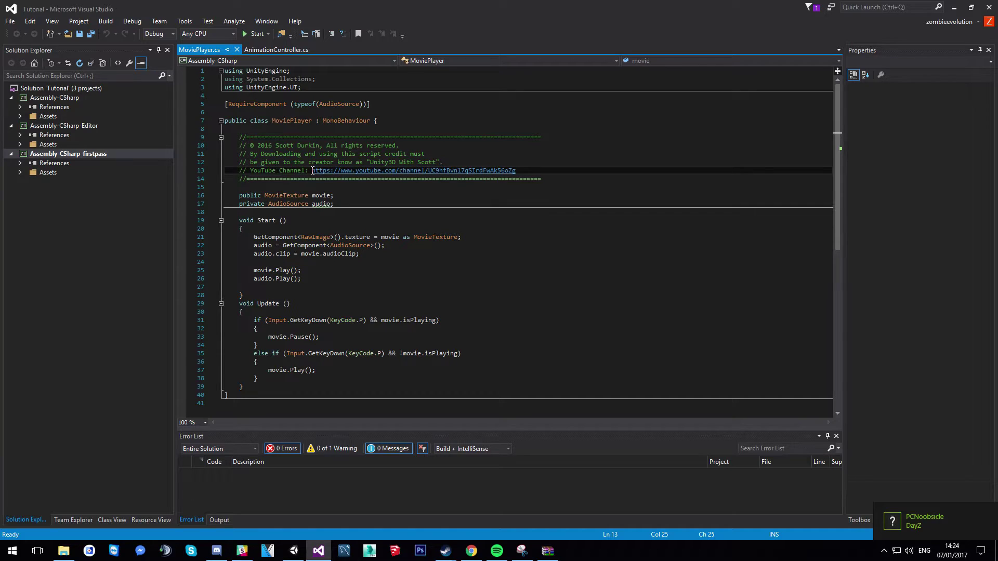
{"action": "left_click", "coordinate": [344, 205]}
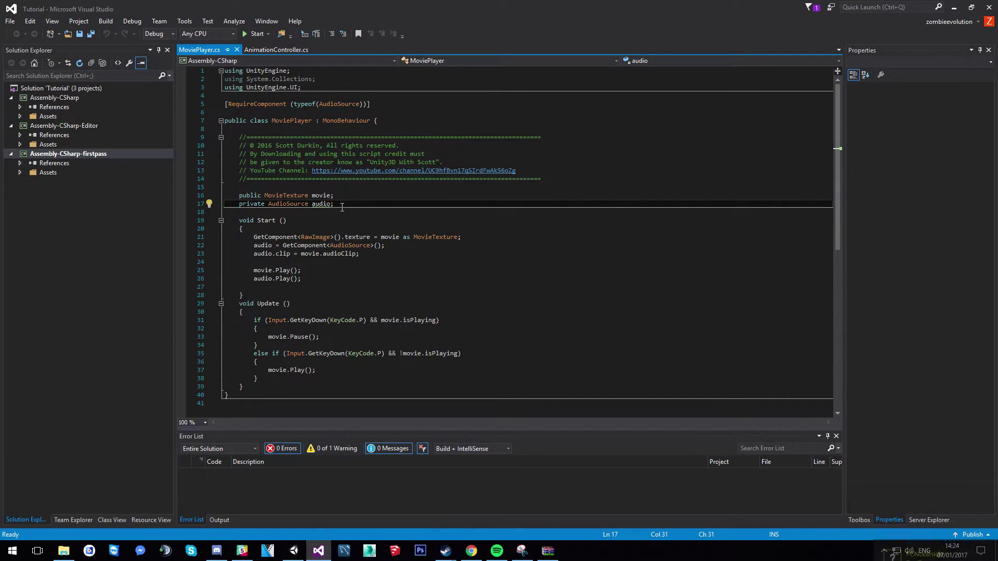
{"action": "left_click_drag", "start_coordinate": [350, 203], "coordinate": [159, 195]}
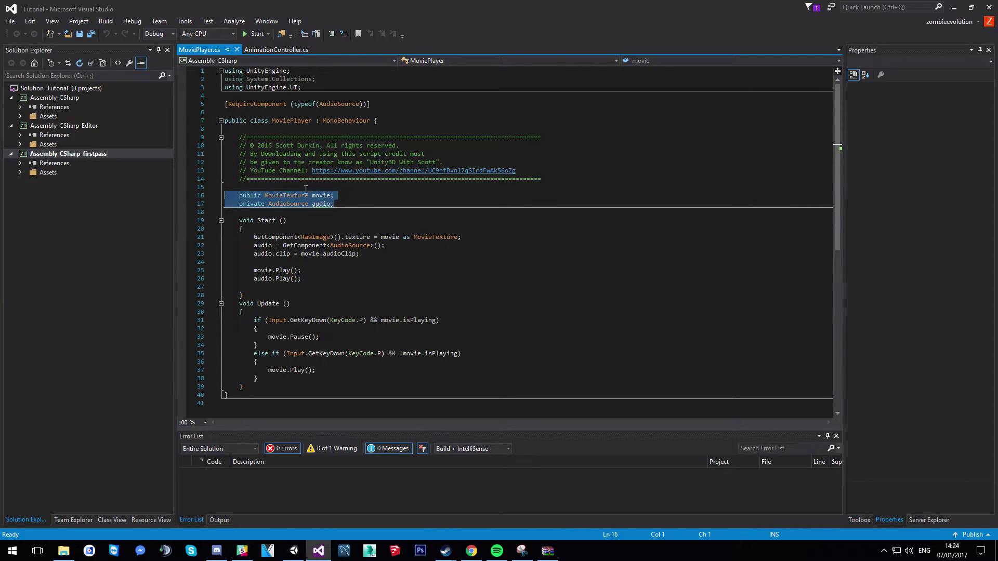
Examine the public MovieTexture movie declaration and the Start line that assigns it to the RawImage's texture.
{"action": "left_click", "coordinate": [340, 204]}
{"action": "left_click_drag", "start_coordinate": [335, 195], "coordinate": [161, 196]}
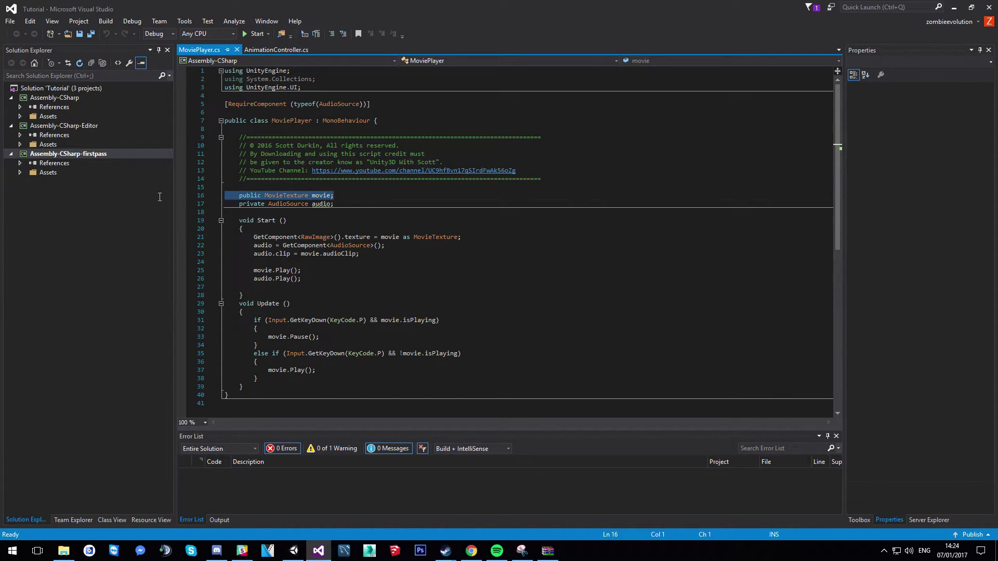
{"action": "left_click", "coordinate": [347, 196]}
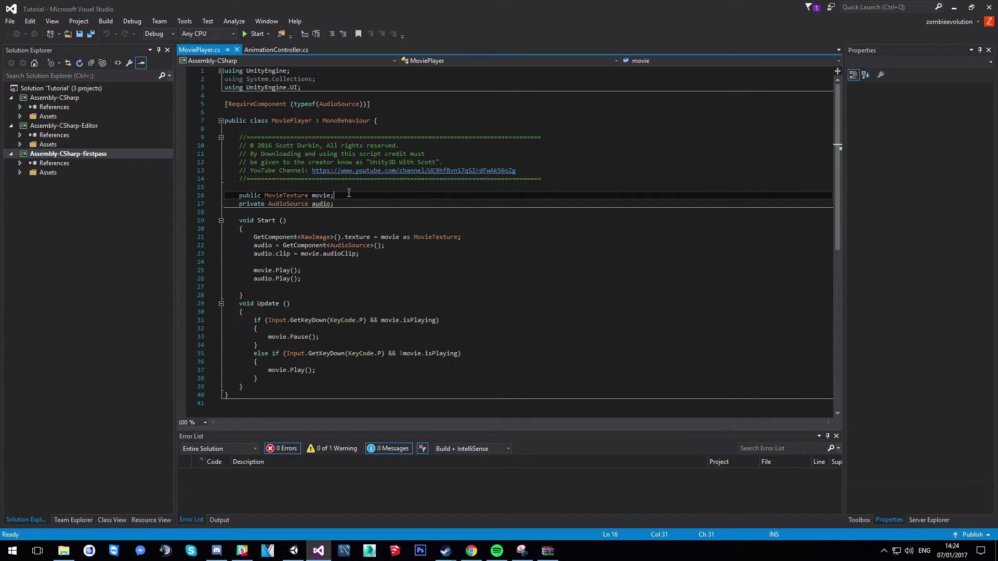
{"action": "left_click", "coordinate": [312, 235]}
{"action": "mouse_move", "coordinate": [422, 238]}
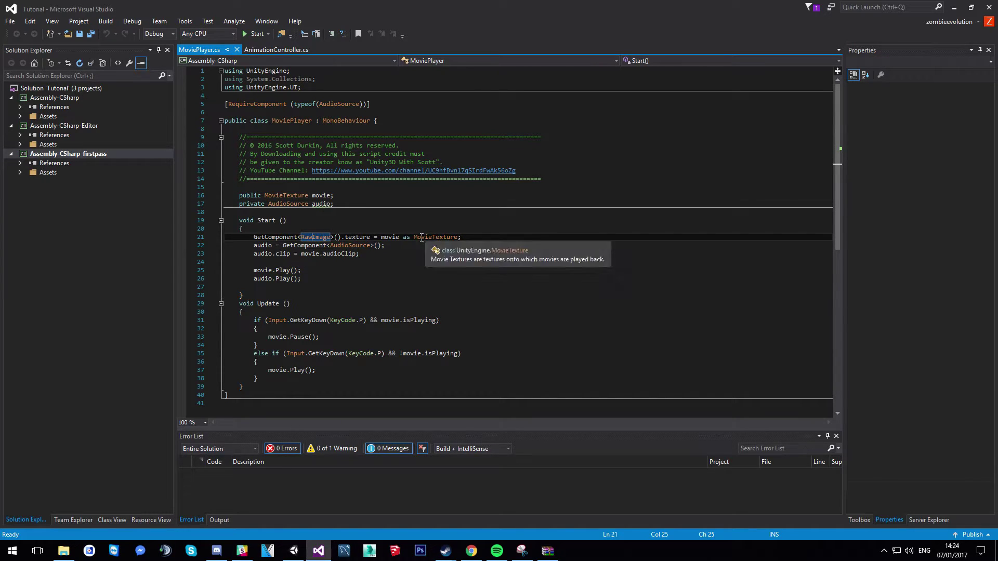
{"action": "mouse_move", "coordinate": [382, 240]}
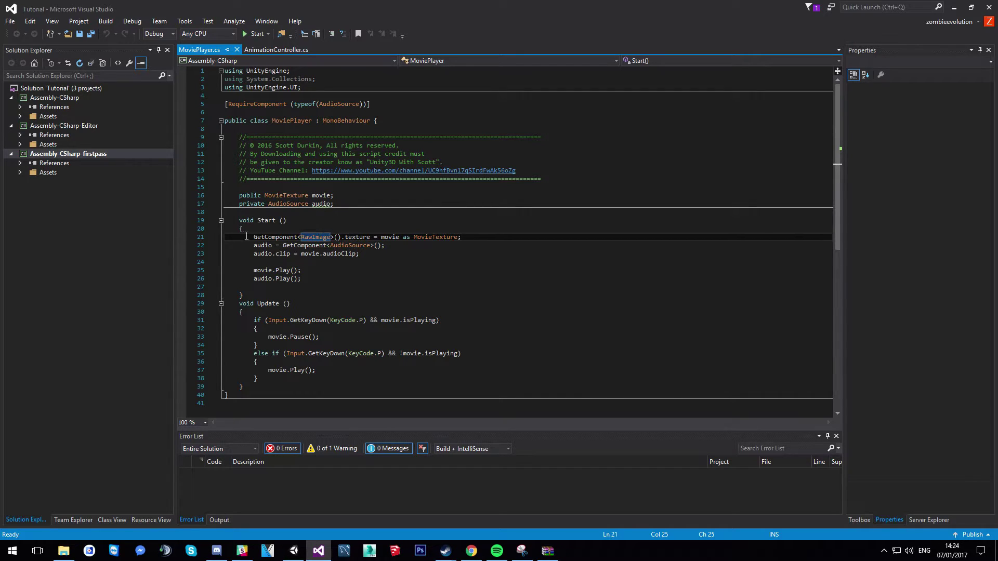
{"action": "mouse_move", "coordinate": [296, 235]}
{"action": "left_click", "coordinate": [385, 237]}
{"action": "left_click", "coordinate": [320, 195]}
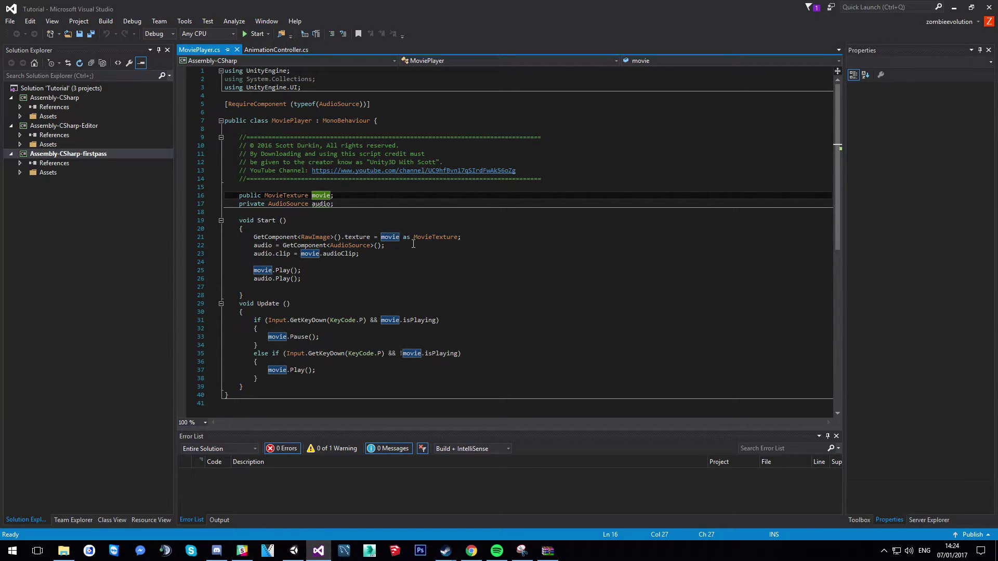
Examine the audio variable's AudioSource lookup and the RequireComponent (typeof(AudioSource)) attribute above the class.
{"action": "left_click", "coordinate": [258, 245]}
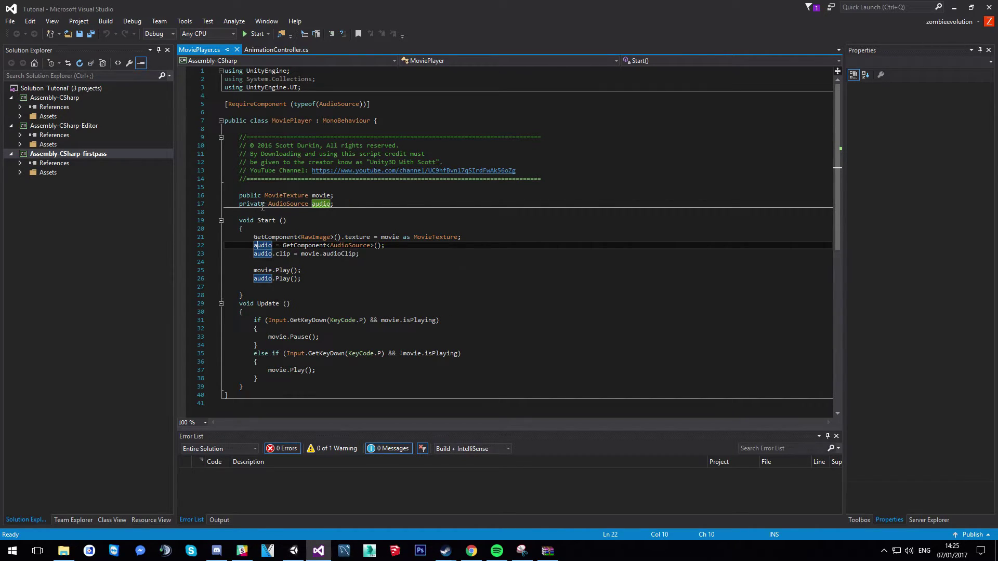
{"action": "left_click", "coordinate": [279, 203]}
{"action": "left_click_drag", "start_coordinate": [370, 105], "coordinate": [213, 107]}
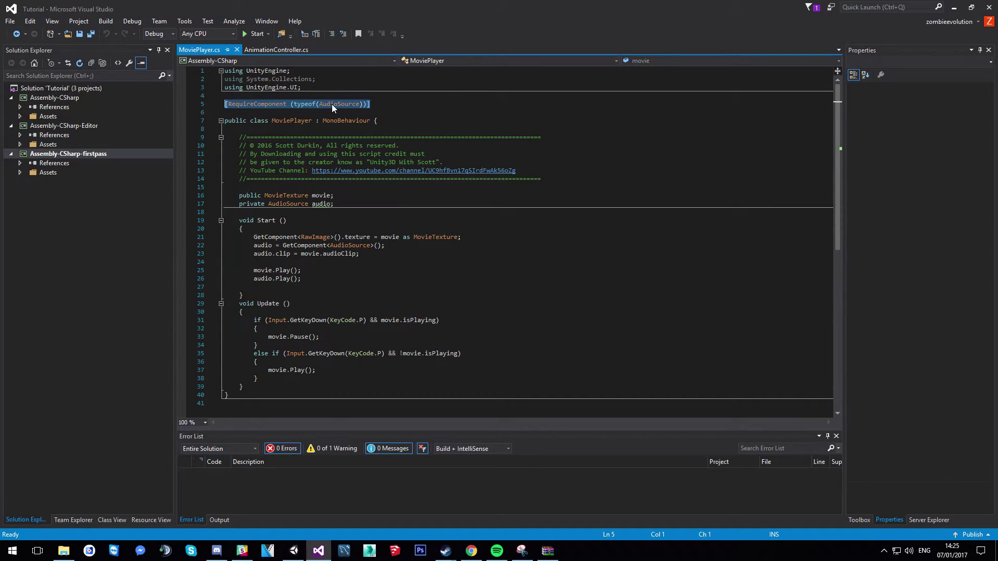
{"action": "left_click", "coordinate": [309, 104]}
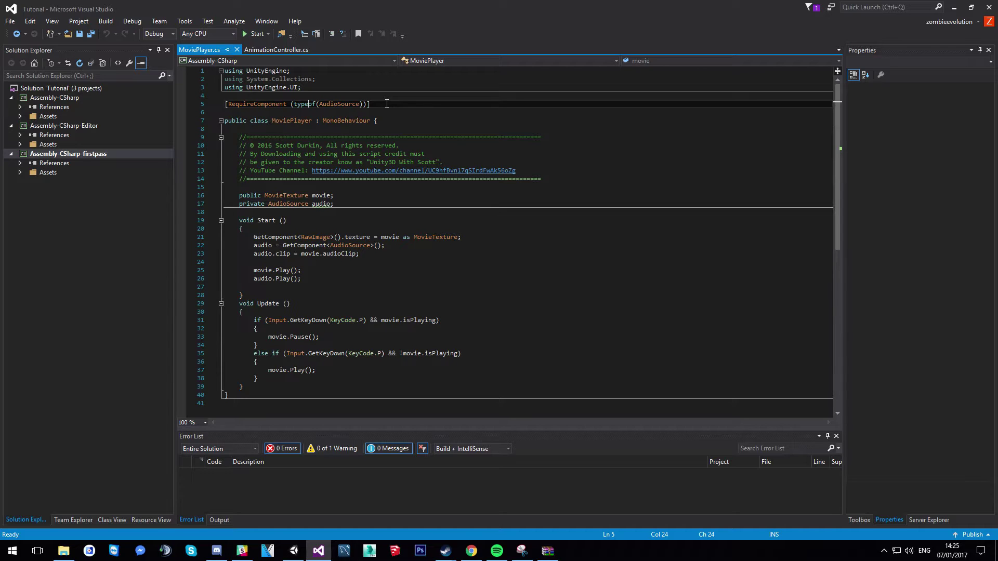
{"action": "key", "text": "Down"}
{"action": "key", "text": "shift+Up"}
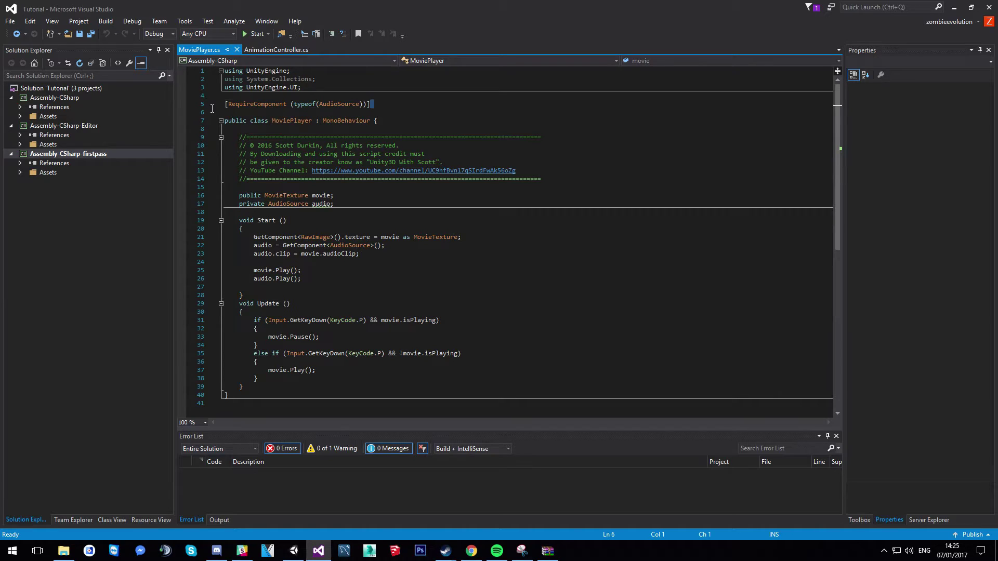
{"action": "left_click", "coordinate": [373, 104]}
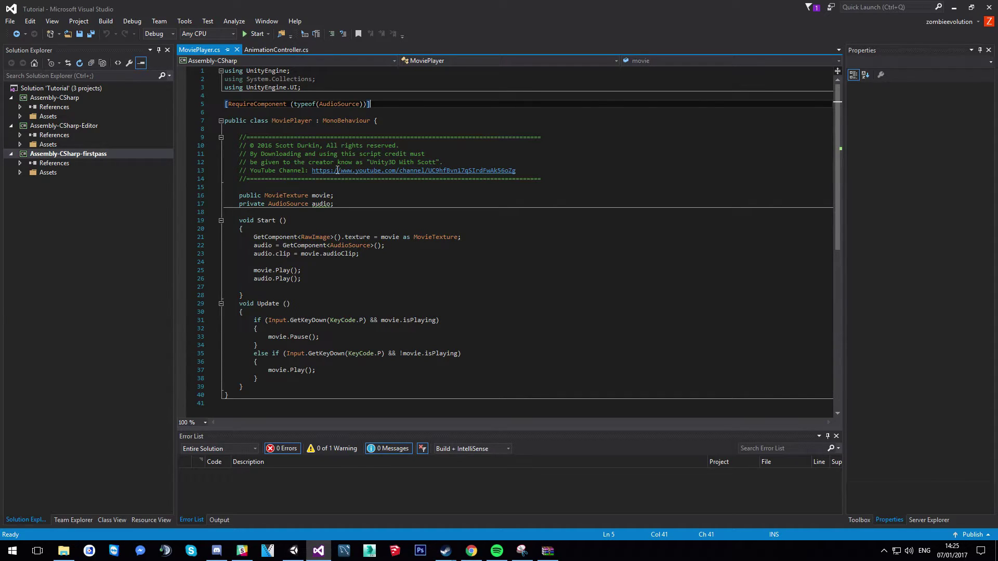
Examine how Start assigns movie.audioClip to the audio clip and plays both the movie and the audio.
{"action": "left_click", "coordinate": [271, 246]}
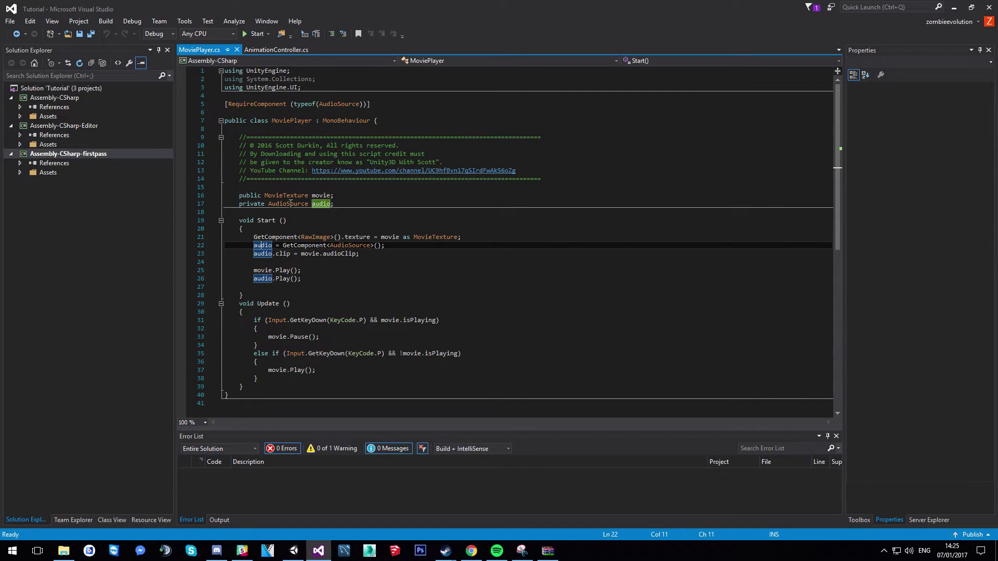
{"action": "left_click", "coordinate": [271, 254]}
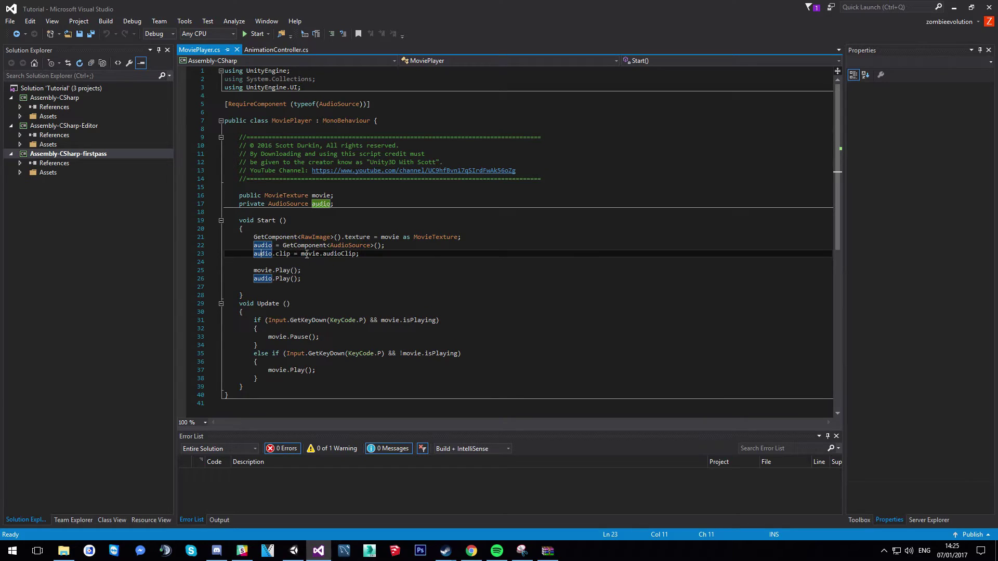
{"action": "left_click", "coordinate": [397, 238]}
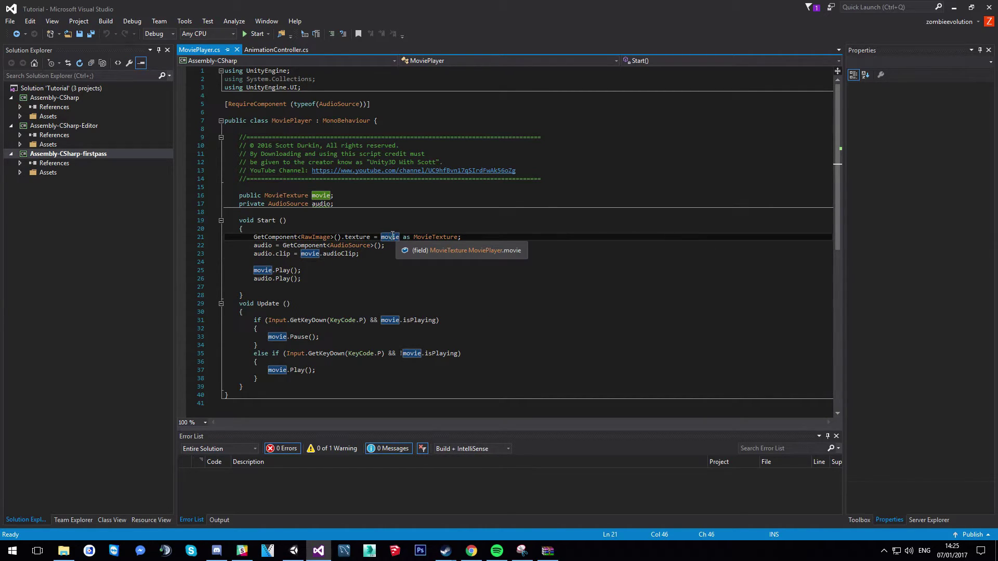
{"action": "left_click", "coordinate": [323, 253]}
{"action": "left_click", "coordinate": [261, 254]}
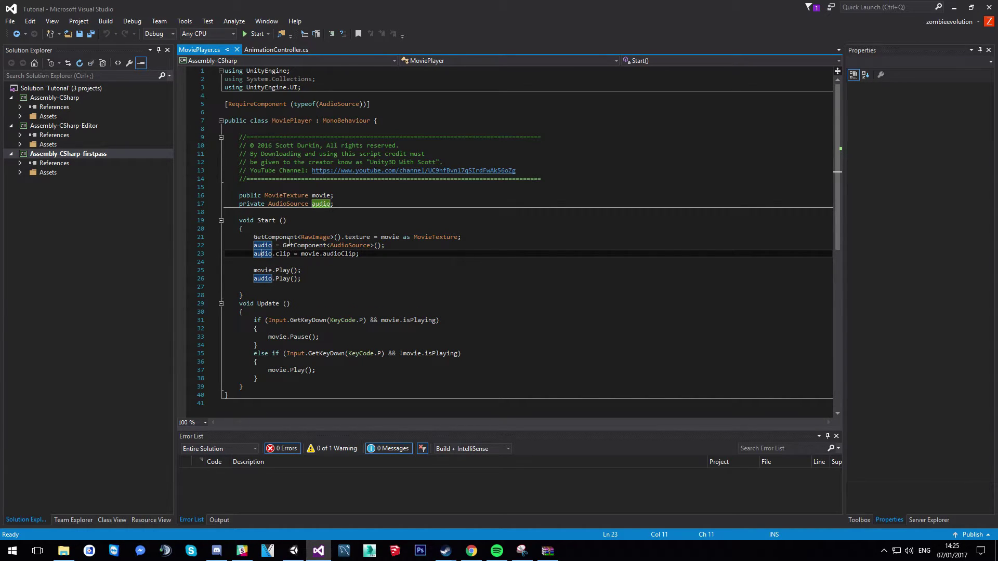
{"action": "mouse_move", "coordinate": [289, 243]}
{"action": "left_click_drag", "start_coordinate": [303, 279], "coordinate": [200, 236]}
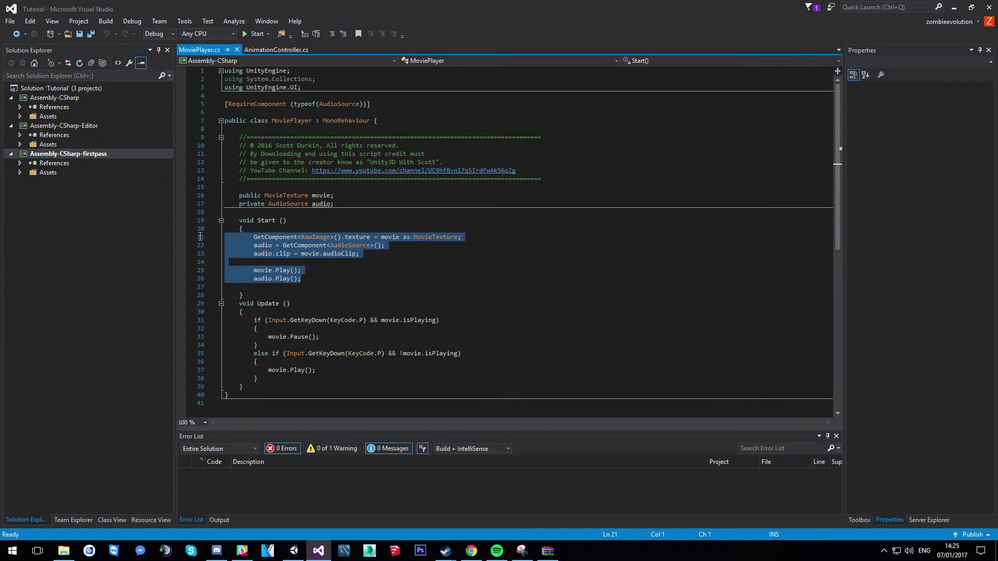
{"action": "left_click", "coordinate": [322, 280]}
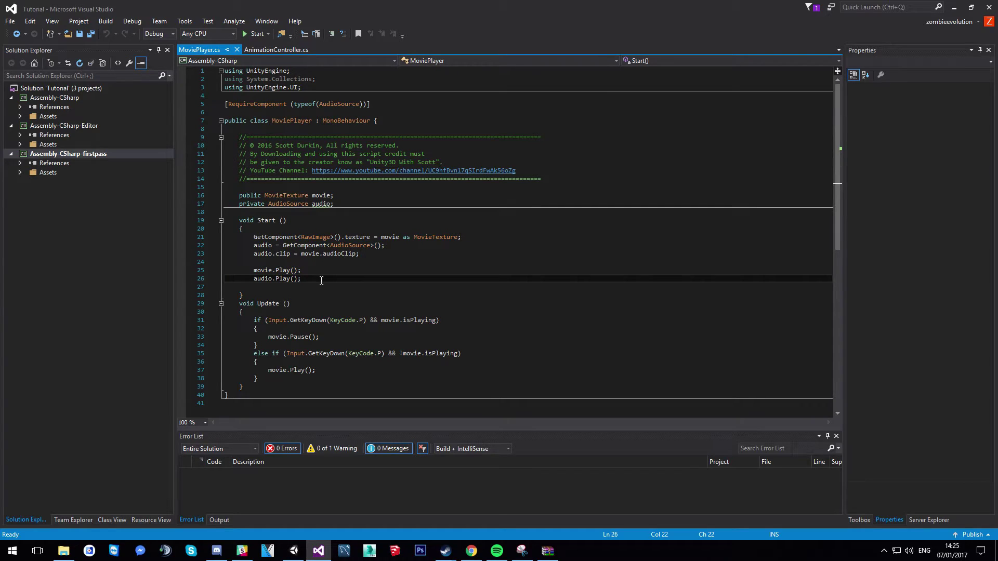
Examine the Update method's KeyCode.P conditions for pausing and playing the movie.
{"action": "scroll", "coordinate": [318, 284], "scroll_direction": "down", "scroll_amount": 1}
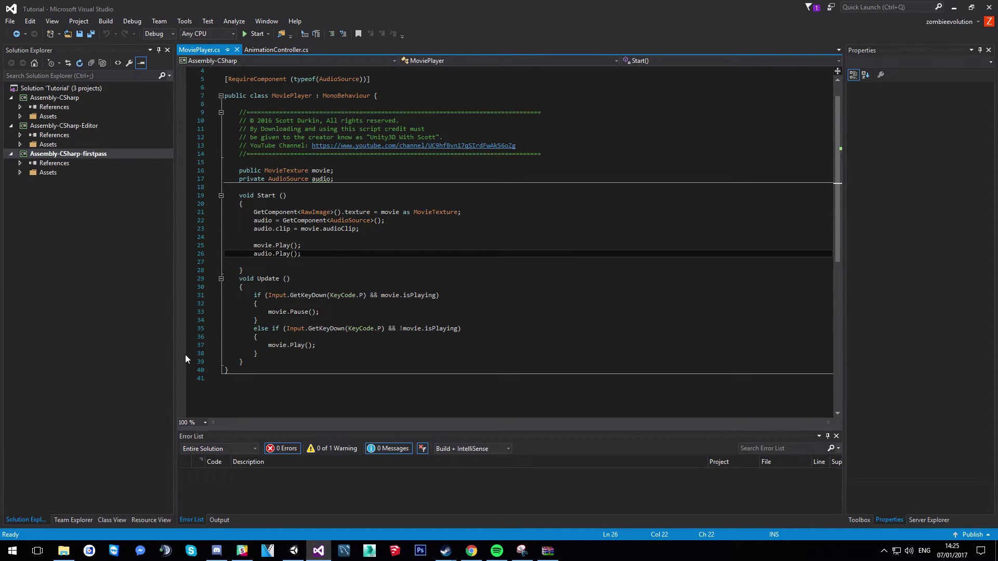
{"action": "left_click_drag", "start_coordinate": [255, 294], "coordinate": [440, 303]}
{"action": "left_click", "coordinate": [305, 304]}
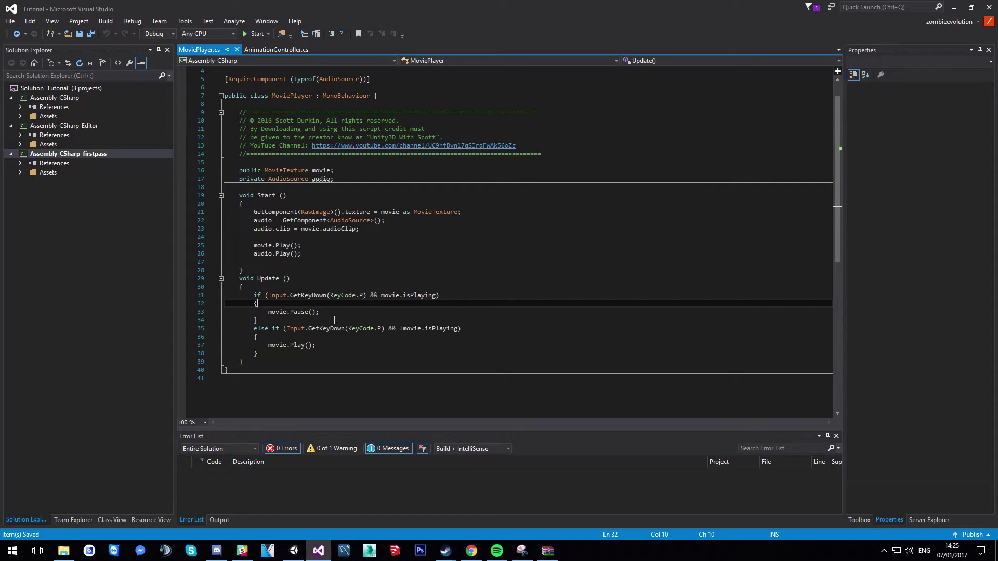
Switch to Unity, attach the MoviePlayer script to the RawImage and rename the object Tv Image.
{"action": "left_click", "coordinate": [955, 8]}
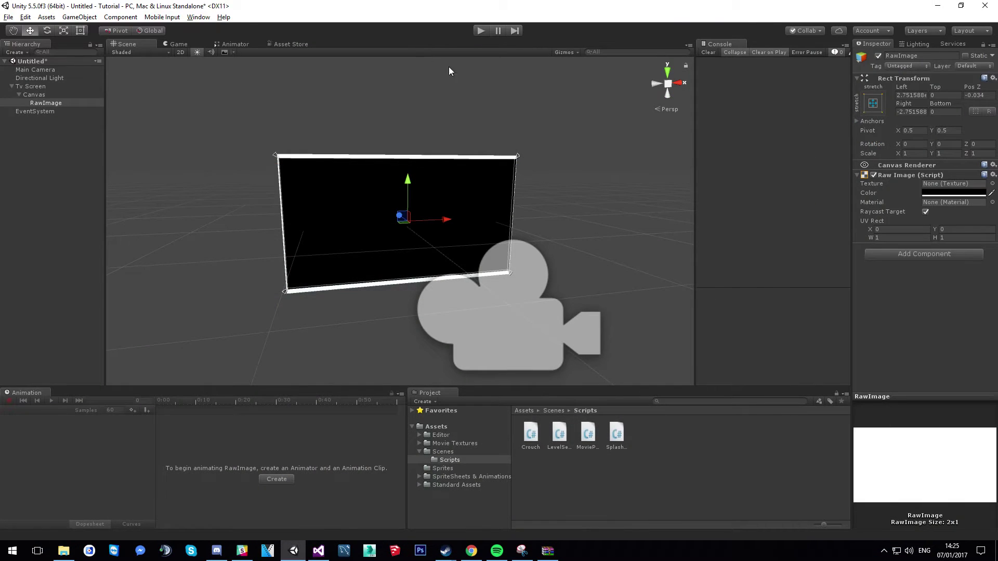
{"action": "left_click_drag", "start_coordinate": [588, 442], "coordinate": [908, 277]}
{"action": "right_click", "coordinate": [63, 102]}
{"action": "left_click", "coordinate": [105, 136]}
{"action": "type", "text": "Tv Image"}
{"action": "key", "text": "Return"}
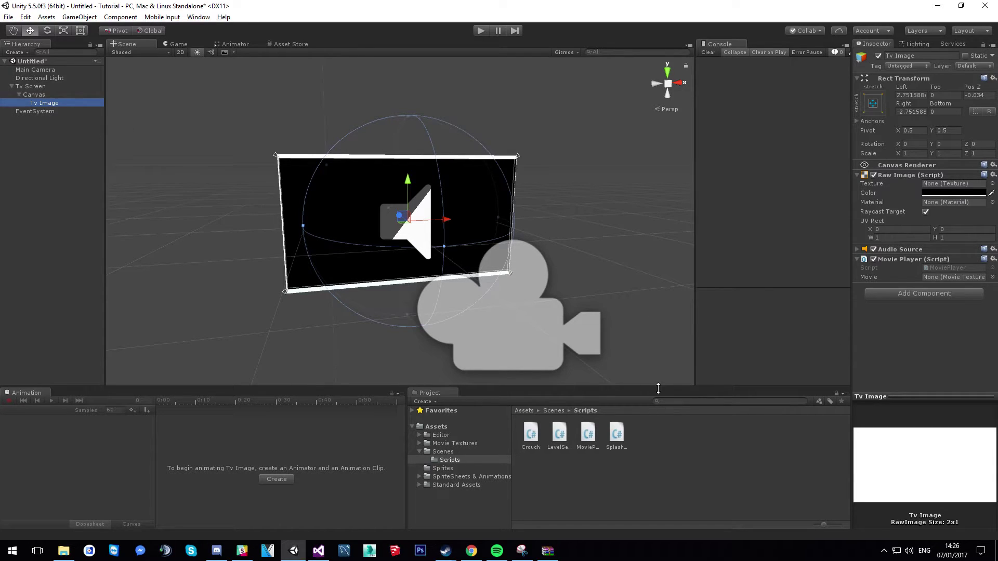
Assign the Animation movie texture to the Movie Player's Movie property and set the Raw Image colour to white (FFFFFF).
{"action": "left_click", "coordinate": [456, 443]}
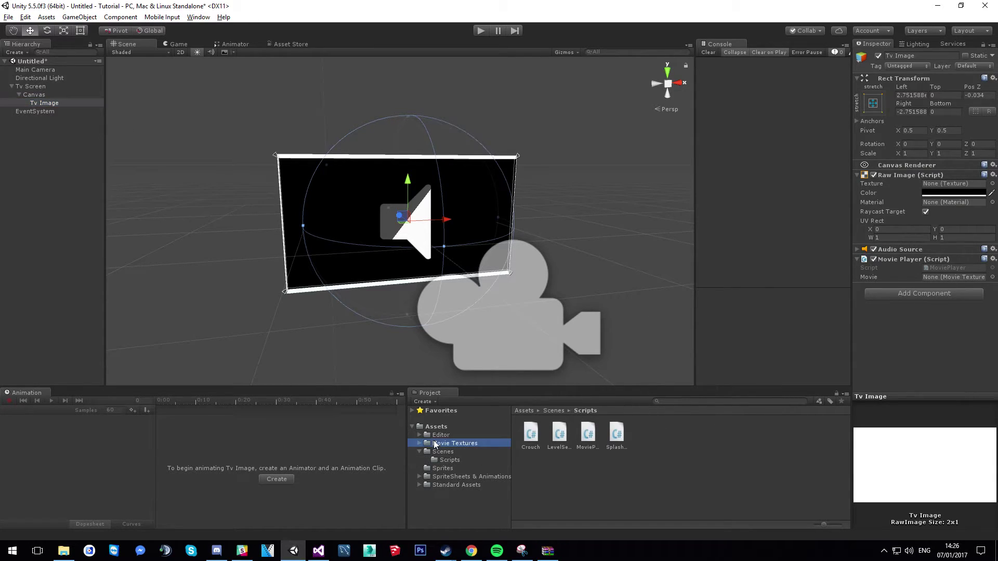
{"action": "left_click", "coordinate": [561, 446]}
{"action": "left_click_drag", "start_coordinate": [616, 448], "coordinate": [947, 281]}
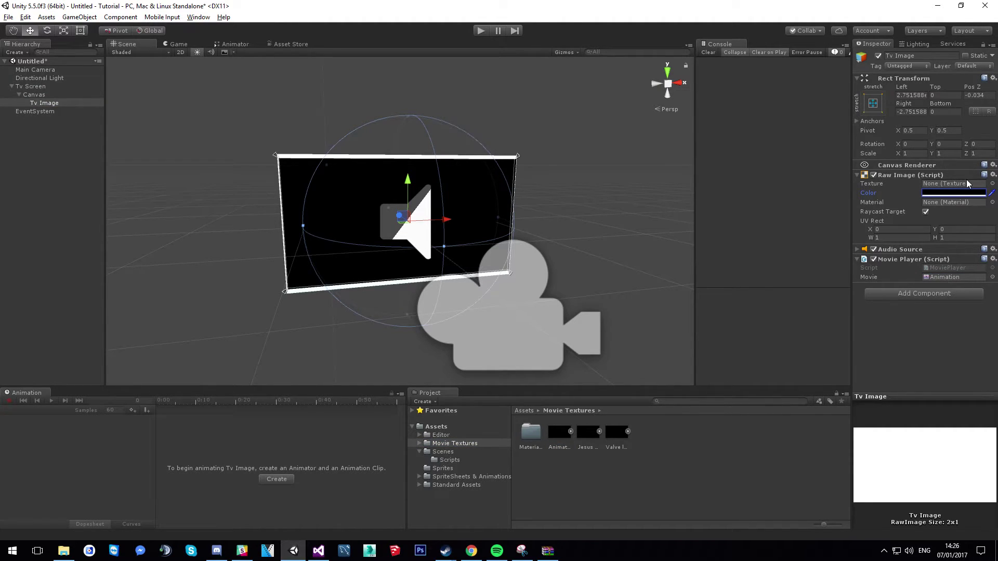
{"action": "left_click", "coordinate": [956, 193]}
{"action": "left_click_drag", "start_coordinate": [86, 85], "coordinate": [2, 46]}
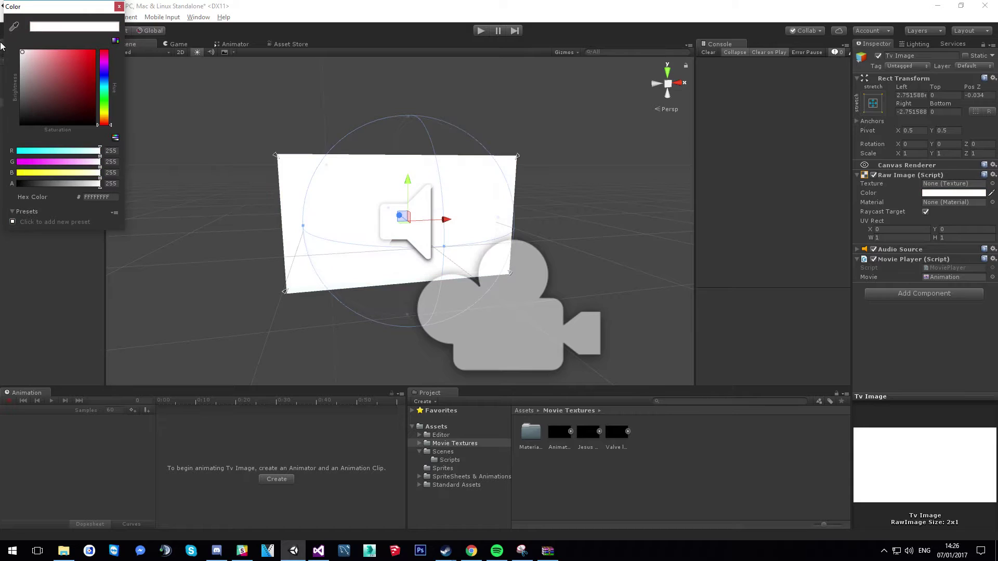
{"action": "left_click", "coordinate": [118, 8]}
Play the scene in the Game view to test the movie on the TV, and stop it.
{"action": "left_click", "coordinate": [177, 44]}
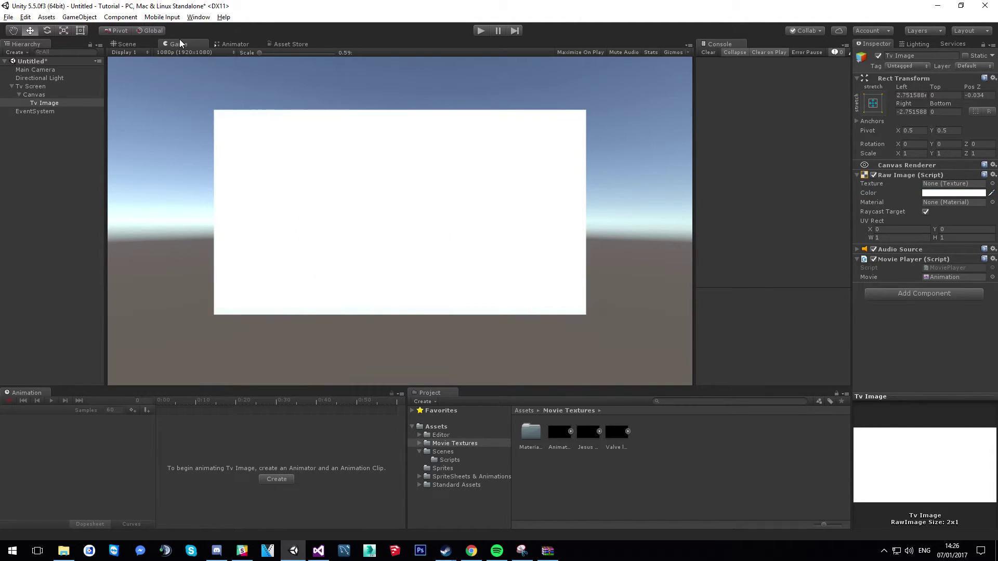
{"action": "left_click", "coordinate": [481, 30]}
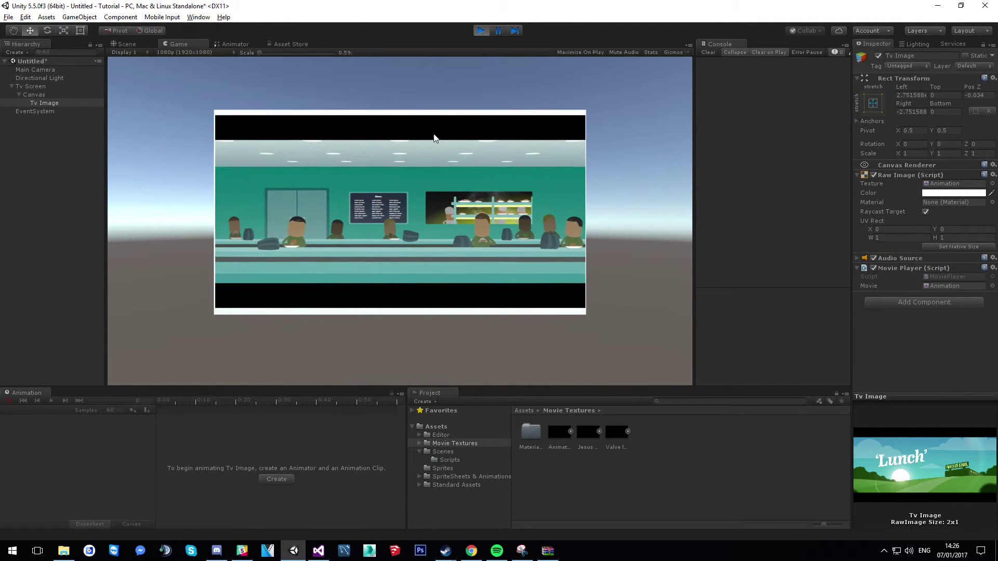
{"action": "key", "text": "ctrl+p"}
Move the Main Camera sideways in the Scene view to about X -1.67.
{"action": "left_click", "coordinate": [125, 44]}
{"action": "left_click_drag", "start_coordinate": [437, 213], "coordinate": [517, 230], "text": "alt"}
{"action": "scroll", "coordinate": [457, 219], "scroll_direction": "down", "scroll_amount": 3}
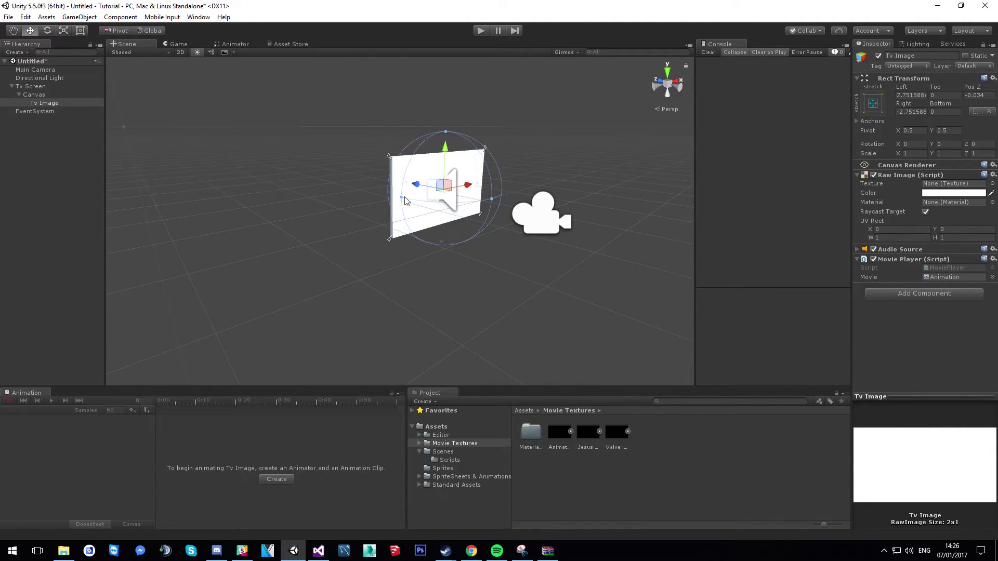
{"action": "left_click", "coordinate": [39, 70]}
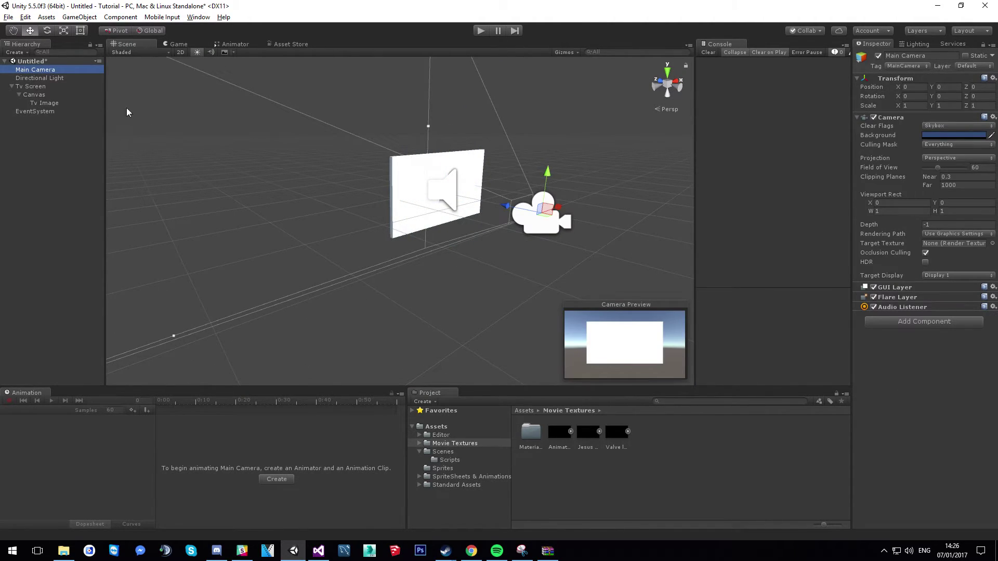
{"action": "left_click_drag", "start_coordinate": [567, 206], "coordinate": [513, 232]}
Rotate the Main Camera about 49.2 degrees around Y and shift it to about X -2.07, Z 0.47.
{"action": "left_click", "coordinate": [47, 30]}
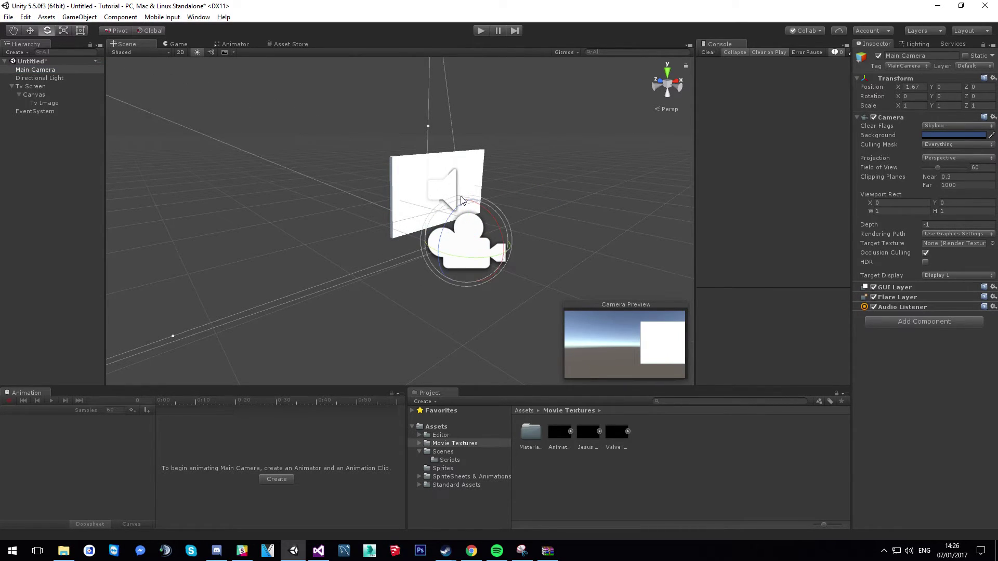
{"action": "left_click_drag", "start_coordinate": [446, 258], "coordinate": [416, 253]}
{"action": "left_click", "coordinate": [25, 18]}
{"action": "left_click", "coordinate": [35, 12]}
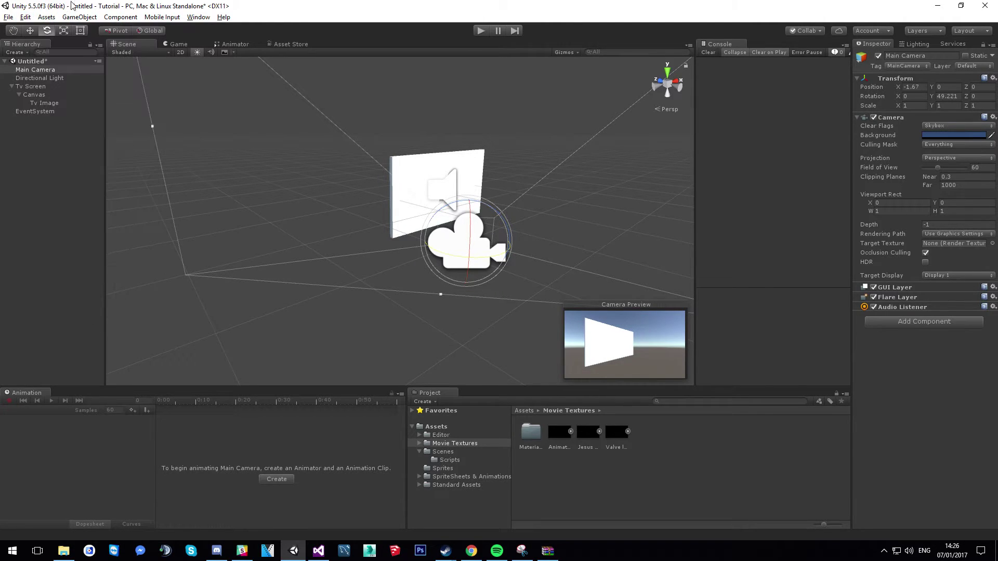
{"action": "left_click", "coordinate": [30, 31]}
{"action": "left_click_drag", "start_coordinate": [508, 250], "coordinate": [451, 245]}
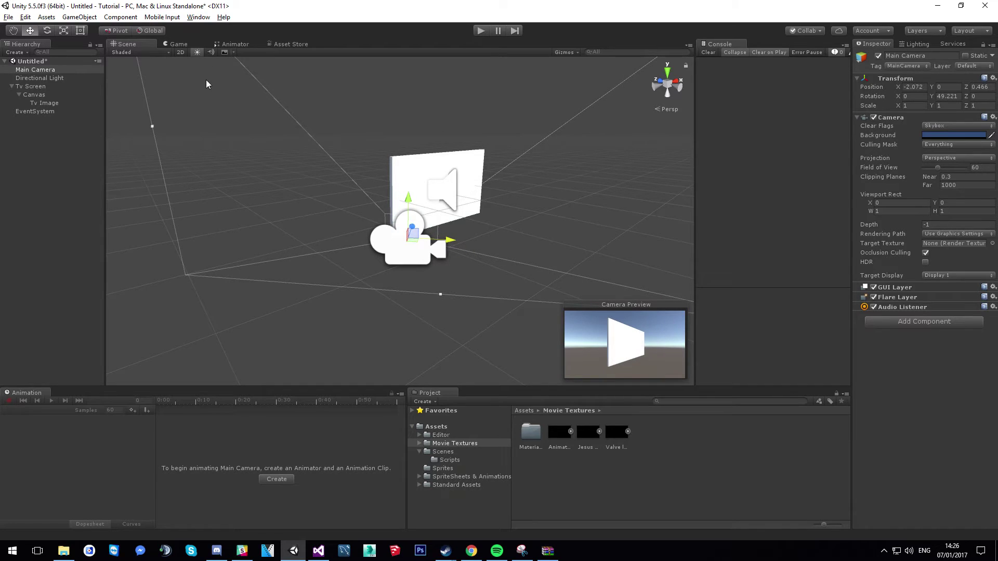
Run the scene and lower the Tv Image's Audio Source volume to 0.11 during playback.
{"action": "left_click", "coordinate": [482, 32]}
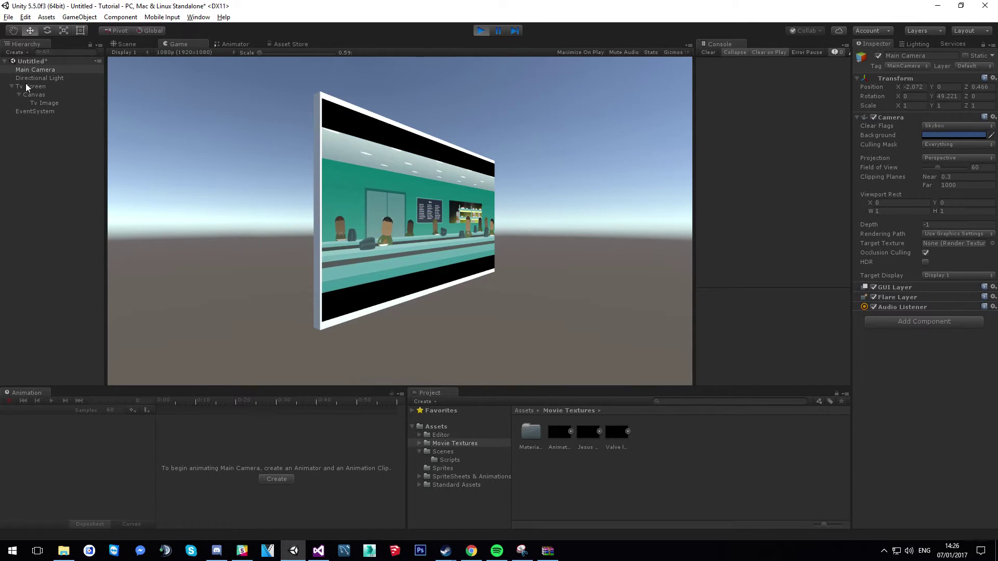
{"action": "key", "text": "ctrl+1"}
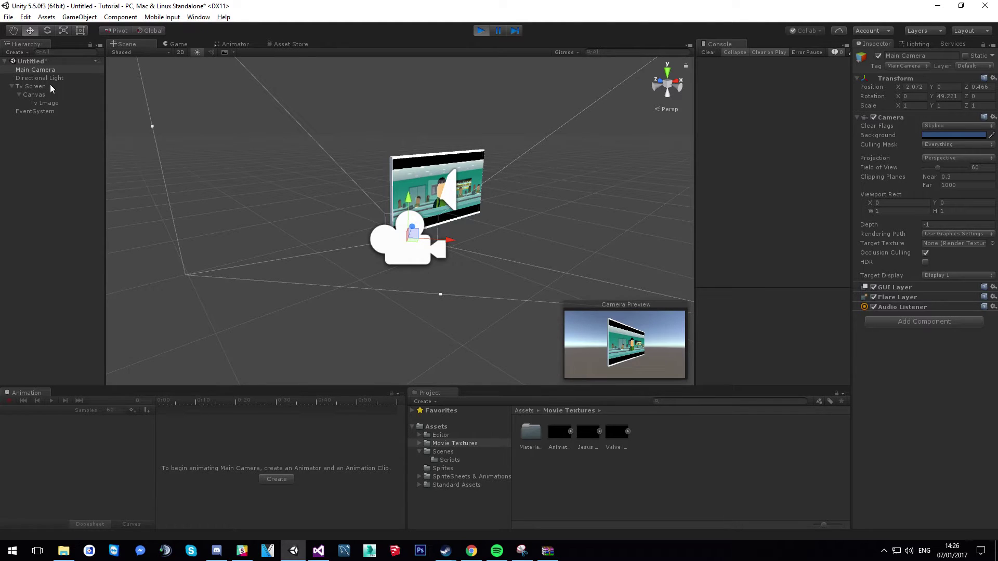
{"action": "left_click", "coordinate": [33, 102]}
{"action": "left_click", "coordinate": [856, 258]}
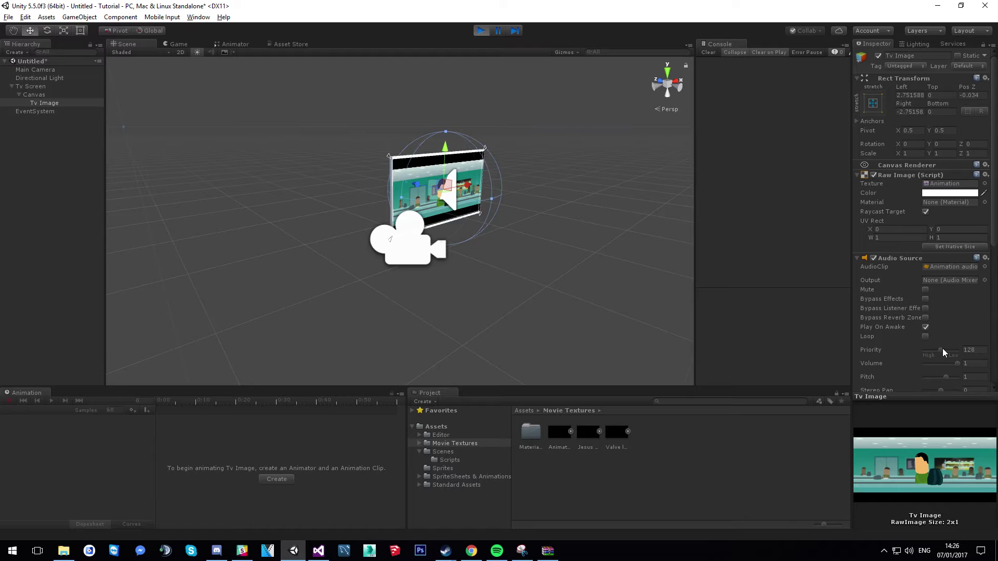
{"action": "left_click_drag", "start_coordinate": [957, 363], "coordinate": [927, 365]}
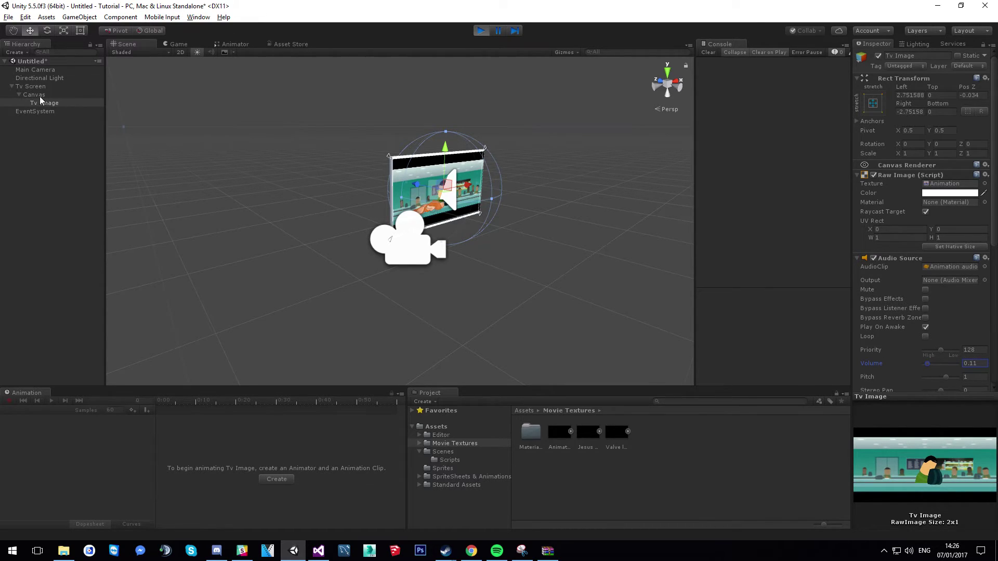
Float the Game view in its own window and move the Tv Screen to about X -0.05 while the movie plays.
{"action": "left_click", "coordinate": [12, 87]}
{"action": "left_click", "coordinate": [32, 87]}
{"action": "mouse_move", "coordinate": [442, 192]}
{"action": "left_mouse_down"}
{"action": "mouse_move", "coordinate": [348, 208]}
{"action": "mouse_move", "coordinate": [430, 195]}
{"action": "left_mouse_up"}
{"action": "left_click_drag", "start_coordinate": [179, 44], "coordinate": [487, 195]}
{"action": "left_click_drag", "start_coordinate": [418, 67], "coordinate": [535, 201]}
{"action": "left_click_drag", "start_coordinate": [432, 190], "coordinate": [402, 179]}
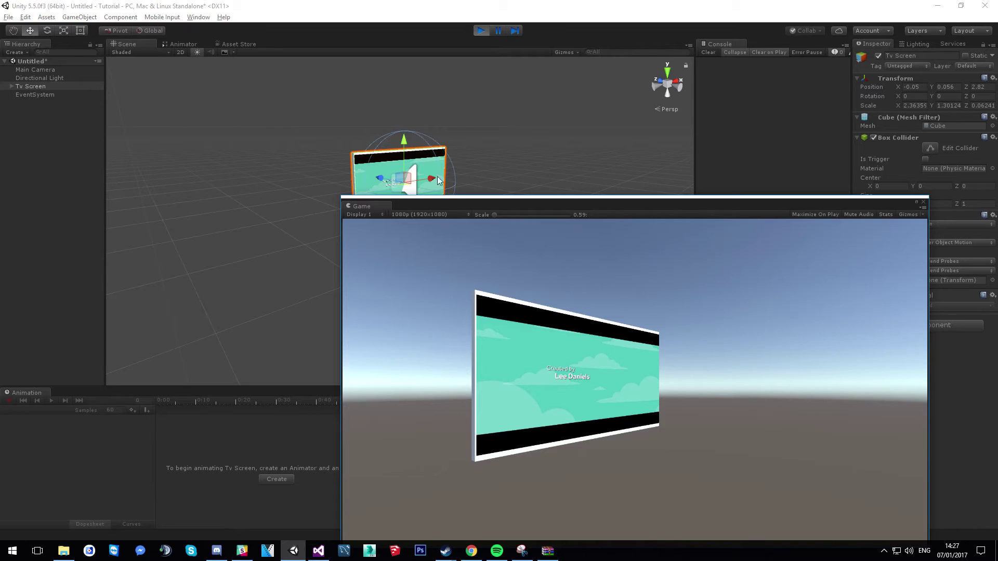
Stop playback, dock the floating Game view back beside the Scene view, and return to the Scene view.
{"action": "left_click", "coordinate": [479, 31]}
{"action": "left_click_drag", "start_coordinate": [363, 205], "coordinate": [179, 48]}
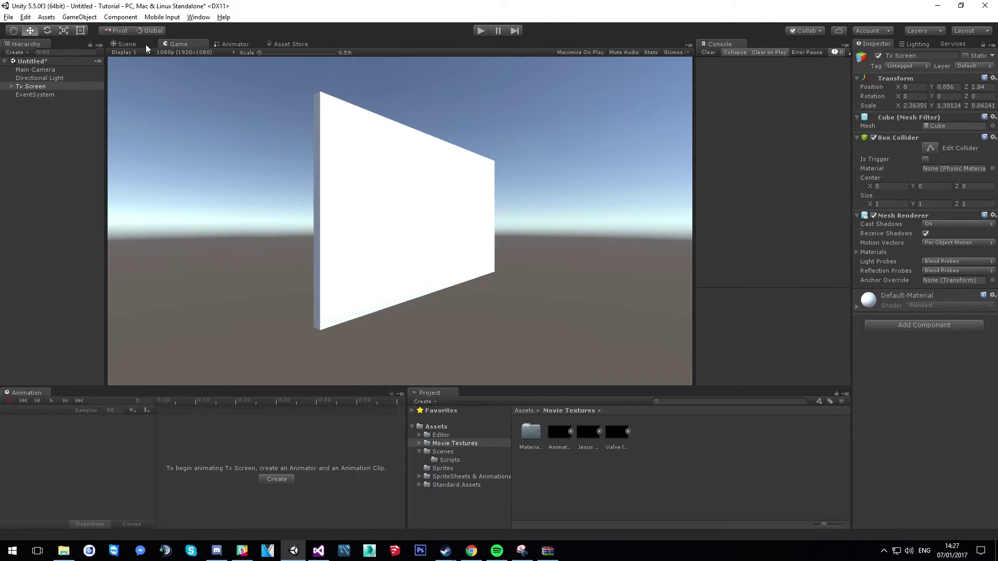
{"action": "left_click", "coordinate": [145, 47]}
Review the Tv Screen hierarchy, the Scripts folder, the Canvas's World Space render mode, and the Tv Image's components.
{"action": "left_click", "coordinate": [12, 86]}
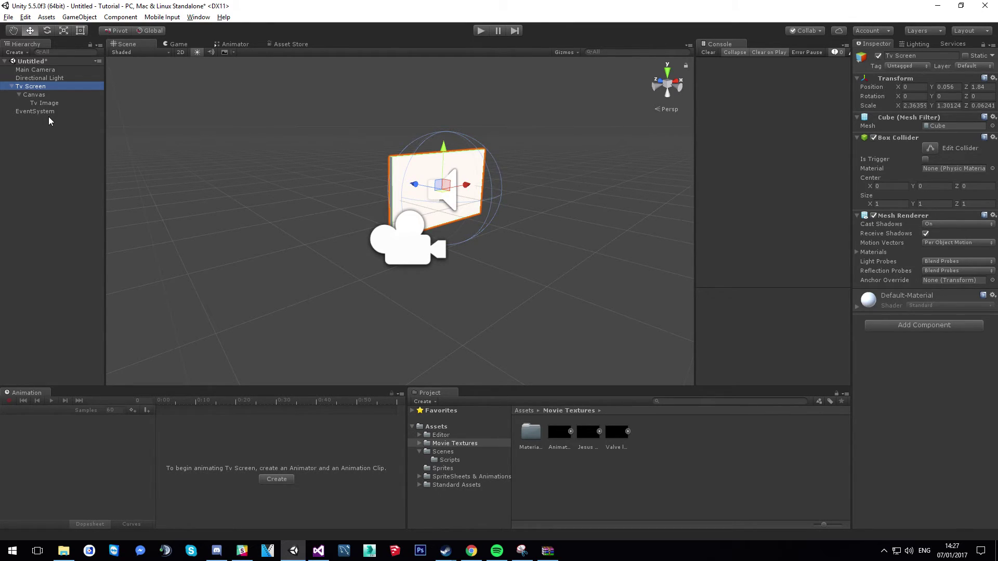
{"action": "left_click", "coordinate": [459, 461]}
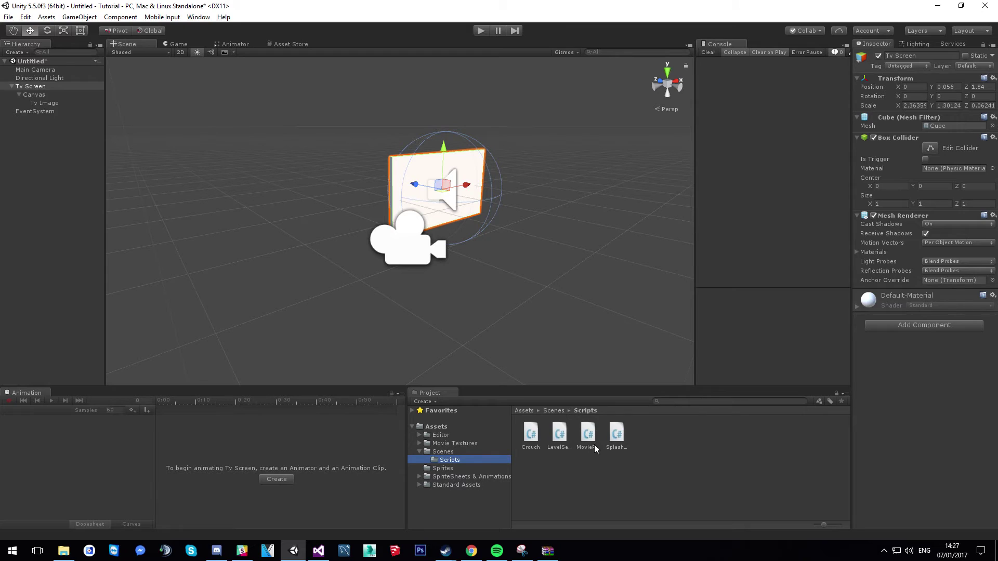
{"action": "left_click", "coordinate": [46, 103]}
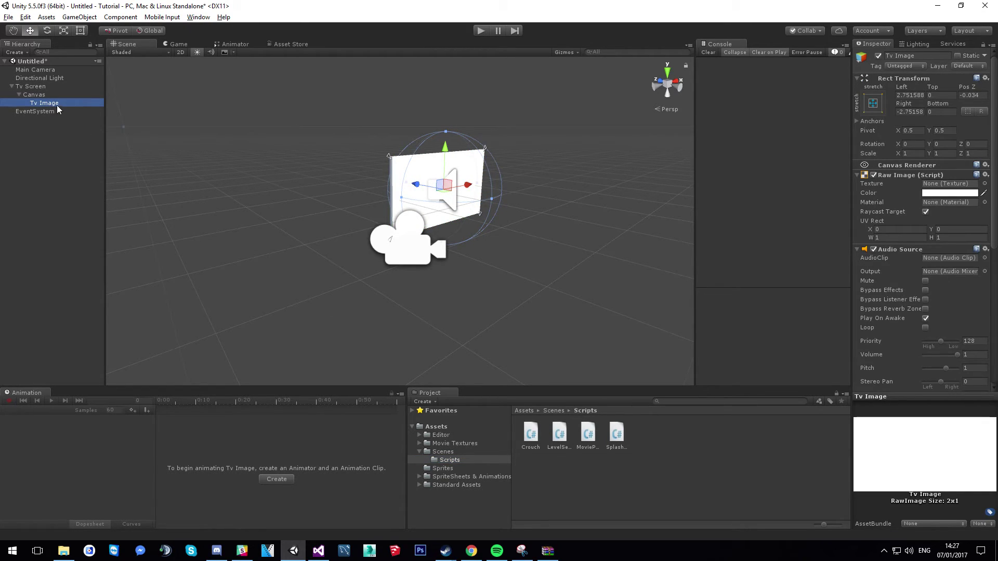
{"action": "left_click", "coordinate": [24, 87]}
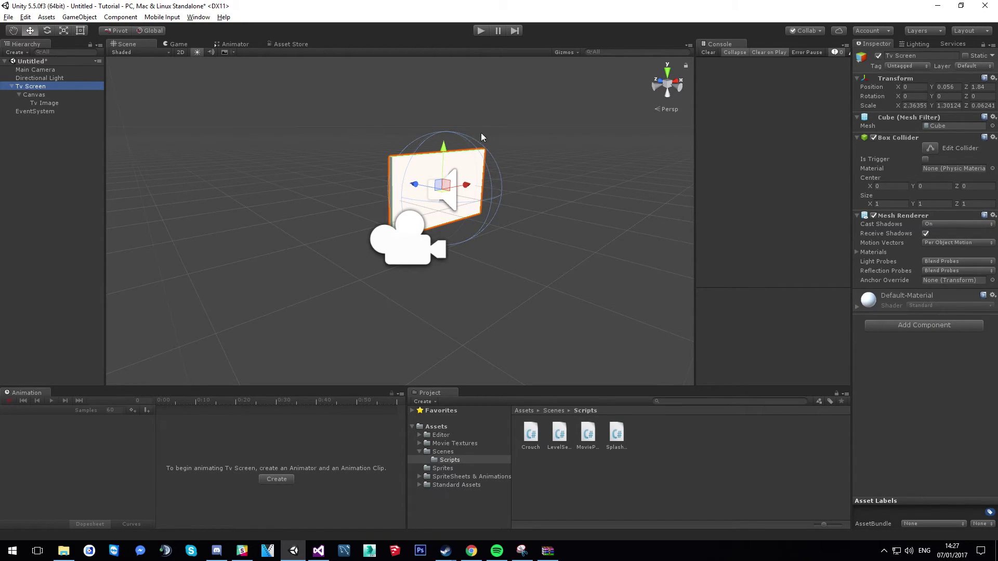
{"action": "left_click", "coordinate": [33, 95]}
{"action": "left_click", "coordinate": [961, 175]}
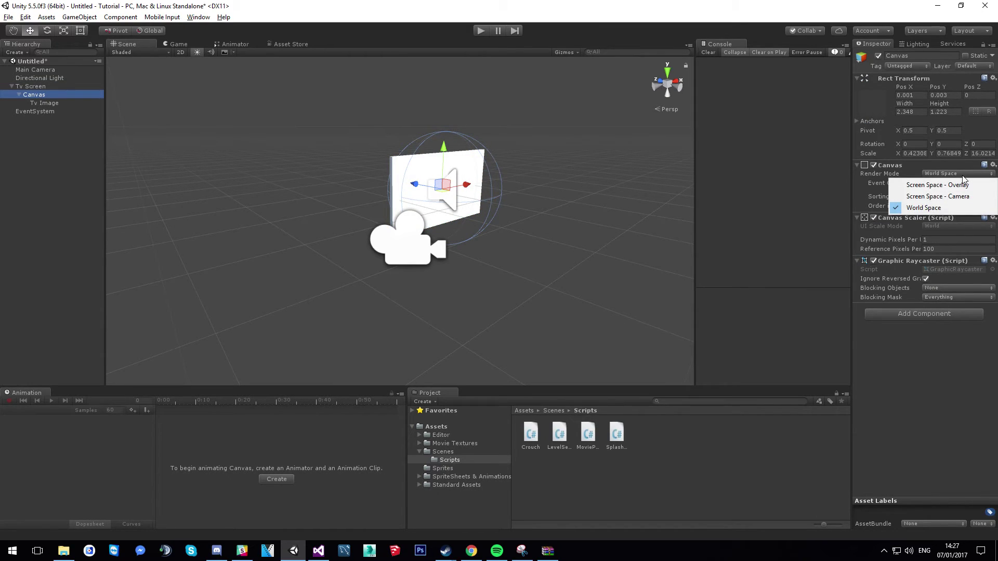
{"action": "left_click", "coordinate": [954, 208]}
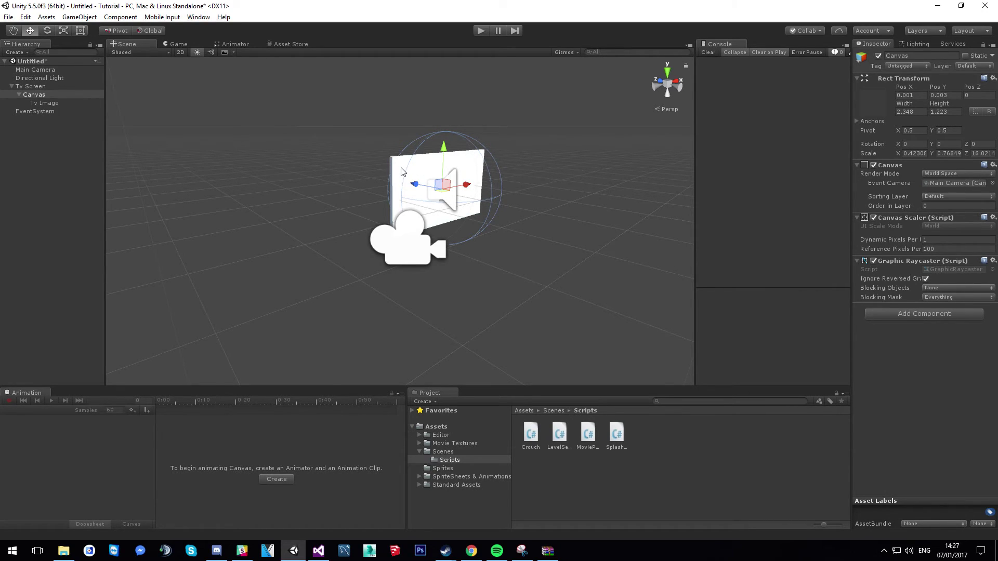
{"action": "left_click", "coordinate": [44, 103]}
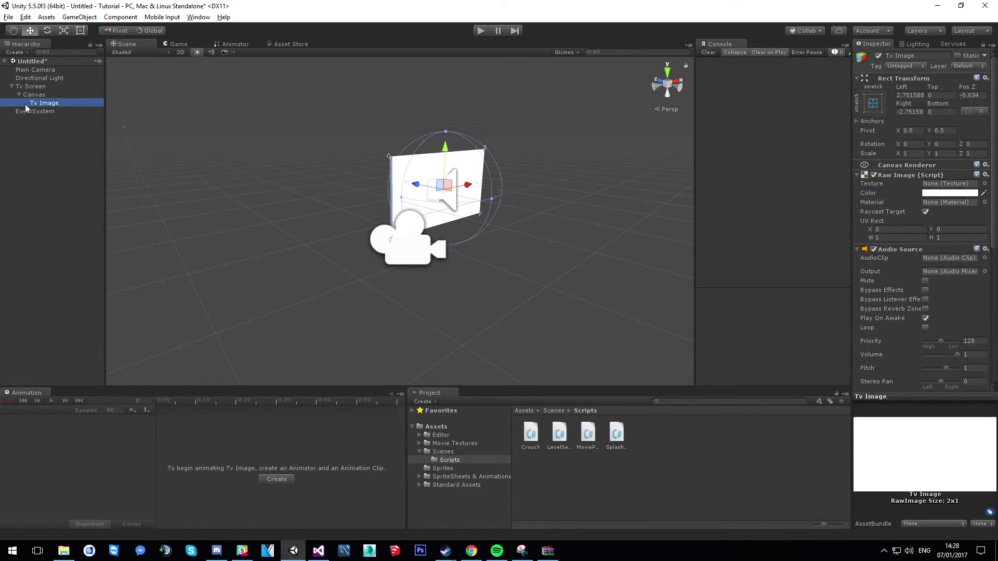
{"action": "left_click", "coordinate": [41, 96]}
{"action": "left_click", "coordinate": [46, 104]}
Set the Tv Image's Audio Source Spatial Blend to 1 (fully 3D) and its Volume to 0.34.
{"action": "left_click", "coordinate": [856, 249]}
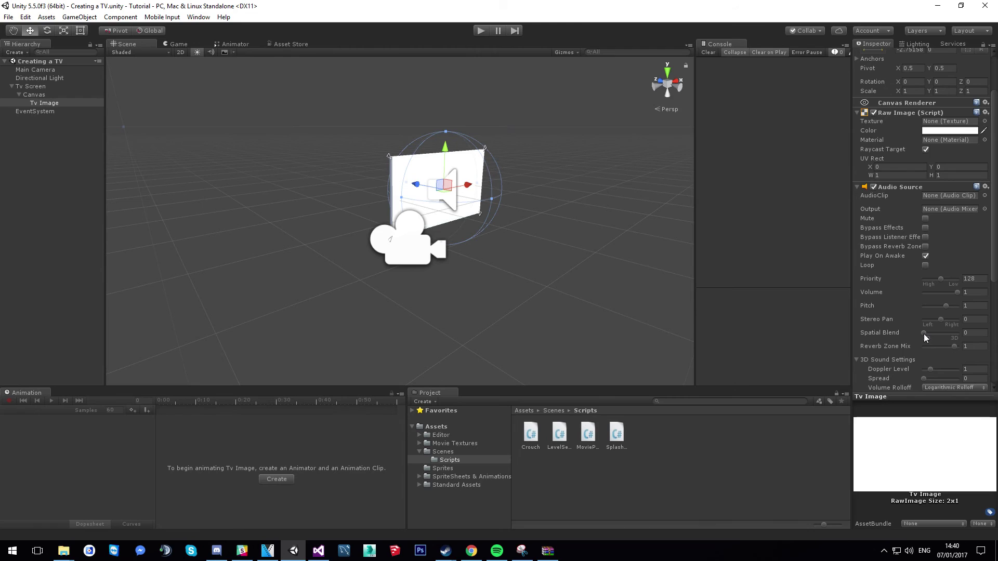
{"action": "left_click_drag", "start_coordinate": [924, 334], "coordinate": [963, 337]}
{"action": "left_click_drag", "start_coordinate": [954, 293], "coordinate": [944, 298]}
{"action": "scroll", "coordinate": [943, 307], "scroll_direction": "down", "scroll_amount": 5}
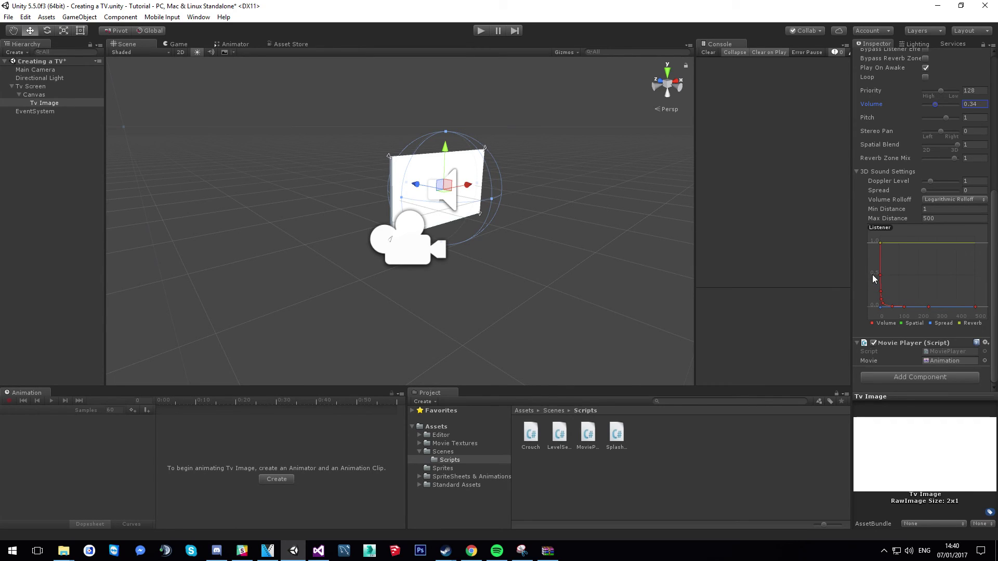
Run the scene, try shifting the Tv Image away from the Tv Screen in the Scene view, and undo the move.
{"action": "left_click", "coordinate": [478, 33]}
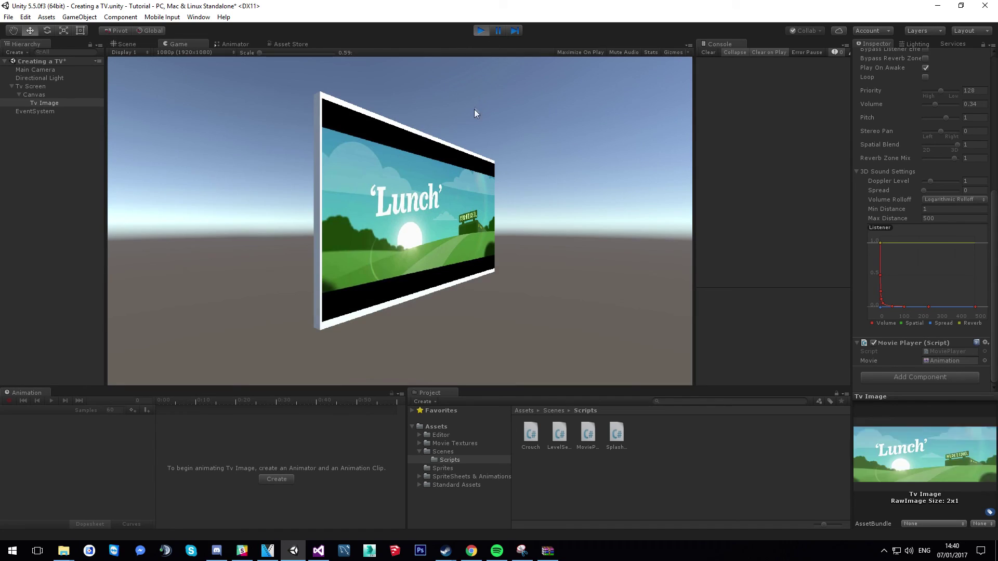
{"action": "left_click", "coordinate": [124, 44]}
{"action": "left_click_drag", "start_coordinate": [441, 190], "coordinate": [307, 147]}
{"action": "key", "text": "ctrl+z"}
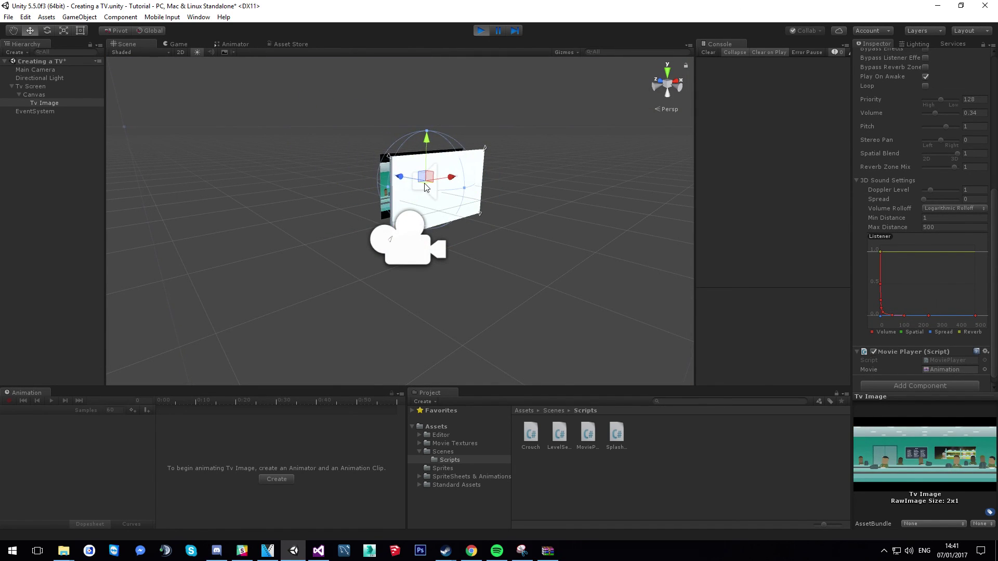
Test the 3D sound by moving the Tv Screen far away to about X 44.92, Y -28.1, Z 51, and stop playback.
{"action": "left_click", "coordinate": [32, 87]}
{"action": "left_click_drag", "start_coordinate": [441, 188], "coordinate": [450, 455]}
{"action": "key", "text": "ctrl+z"}
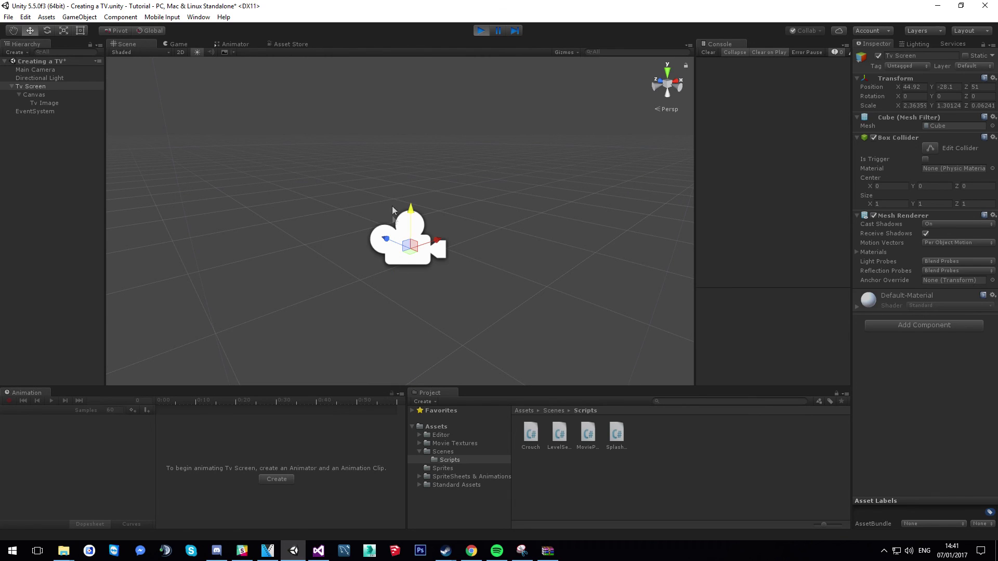
{"action": "left_click", "coordinate": [44, 97]}
{"action": "key", "text": "ctrl+z"}
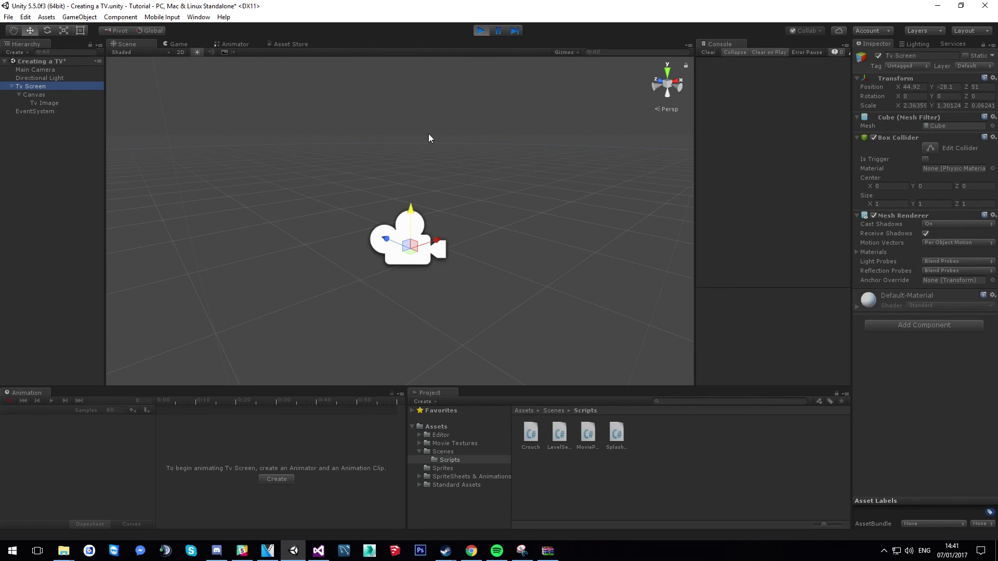
{"action": "left_click", "coordinate": [481, 31]}
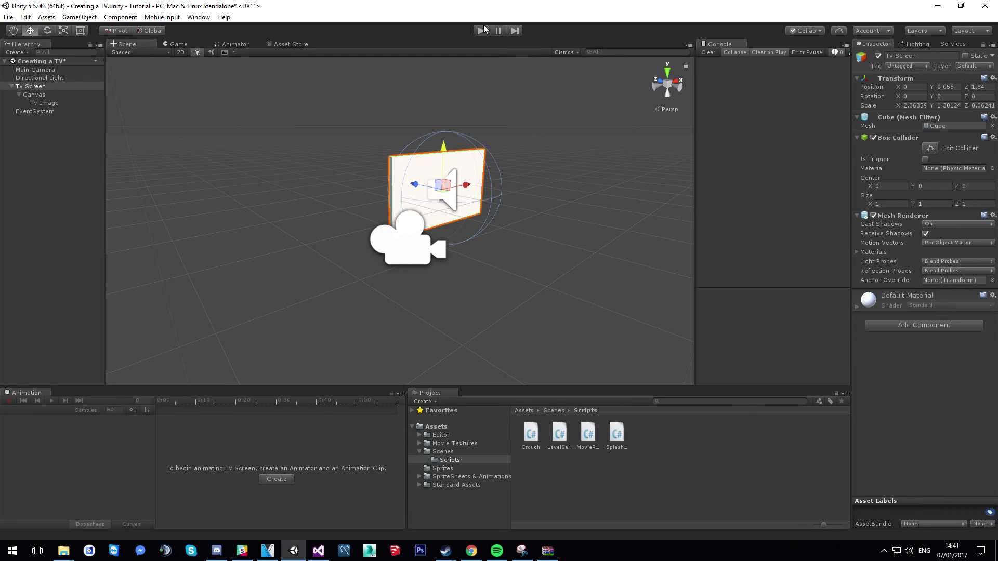